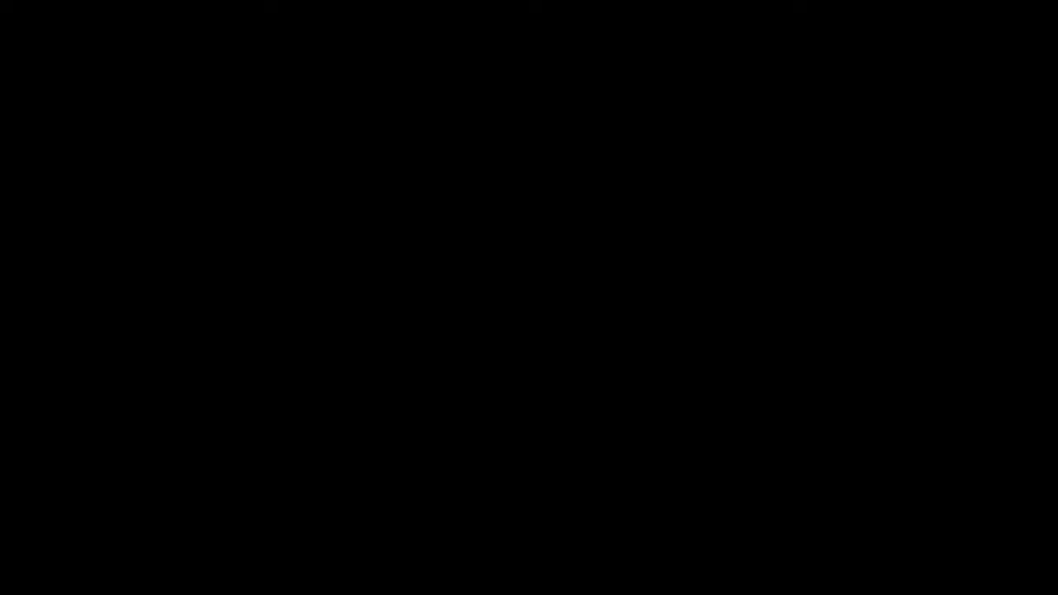
Step: Draw two circles near the artboard centre and line the smaller one up inside the larger
{"action": "key", "text": "l"}
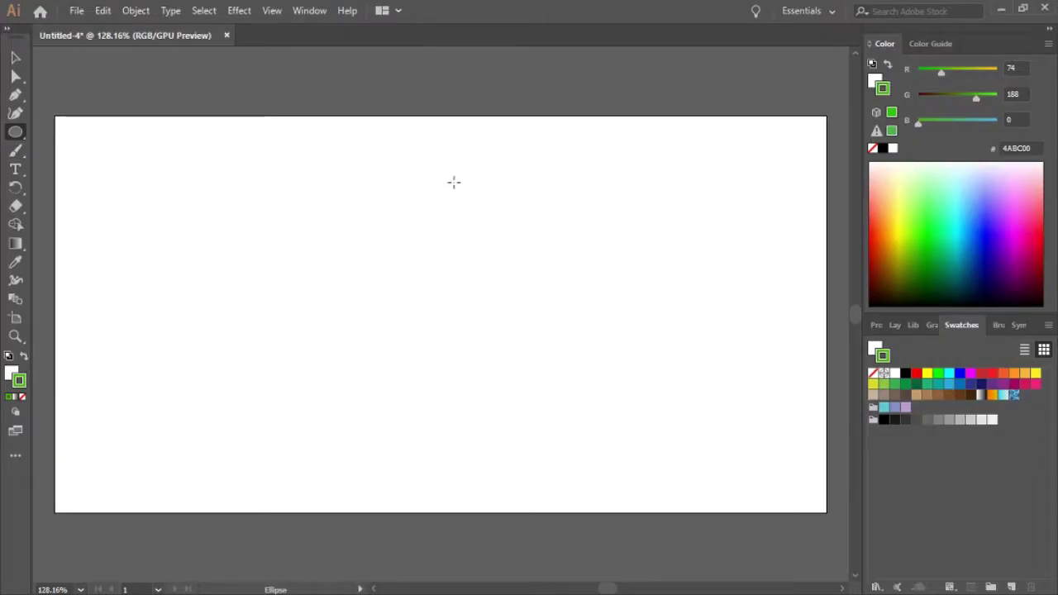
{"action": "left_click_drag", "start_coordinate": [357, 201], "coordinate": [567, 410]}
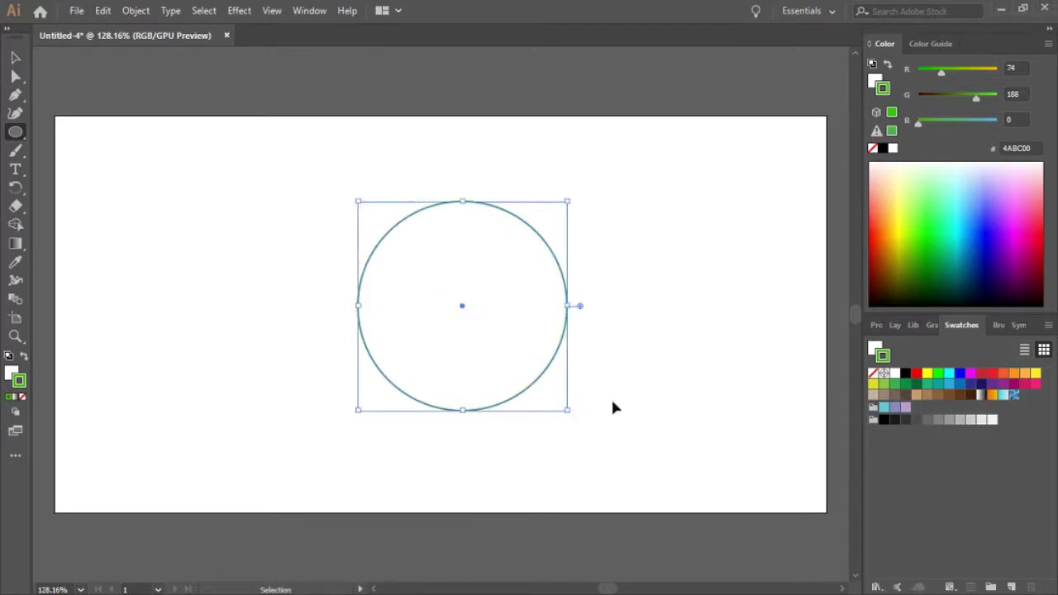
{"action": "mouse_move", "coordinate": [440, 314]}
{"action": "left_mouse_down"}
{"action": "mouse_move", "coordinate": [552, 413]}
{"action": "mouse_move", "coordinate": [545, 420]}
{"action": "mouse_move", "coordinate": [533, 405]}
{"action": "left_mouse_up"}
{"action": "left_click_drag", "start_coordinate": [435, 310], "coordinate": [461, 308]}
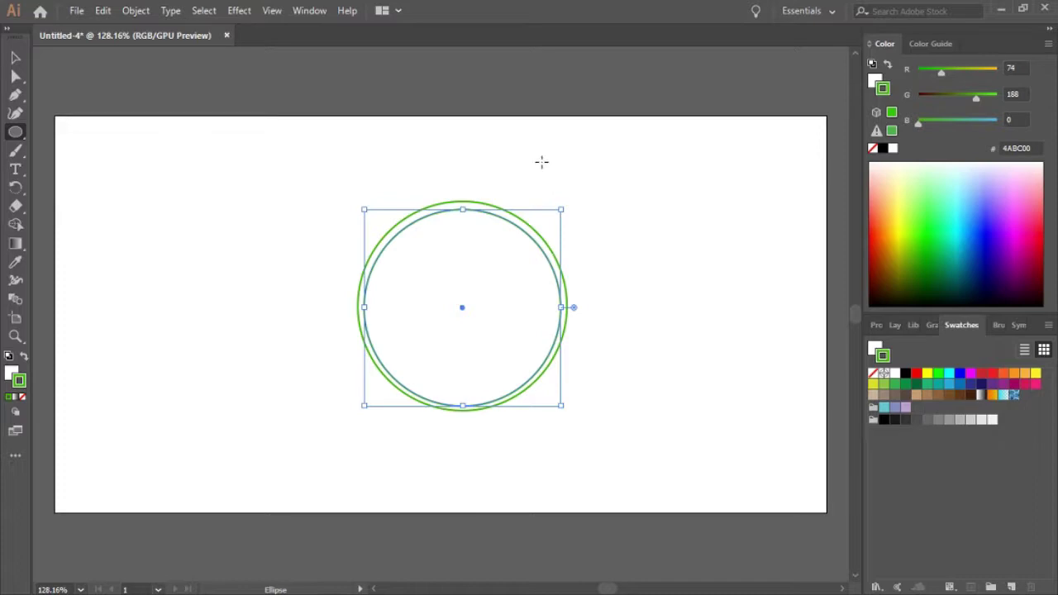
Step: With rulers shown, scale the inner circle to about 50.29 mm by its bounding-box handles
{"action": "key", "text": "v"}
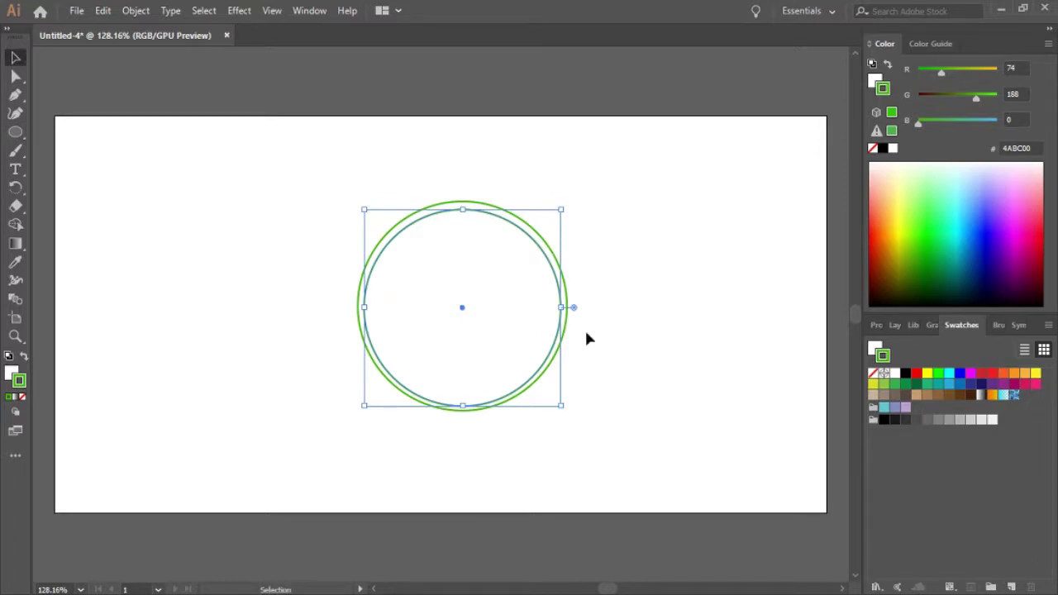
{"action": "left_click", "coordinate": [618, 244]}
{"action": "key", "text": "a"}
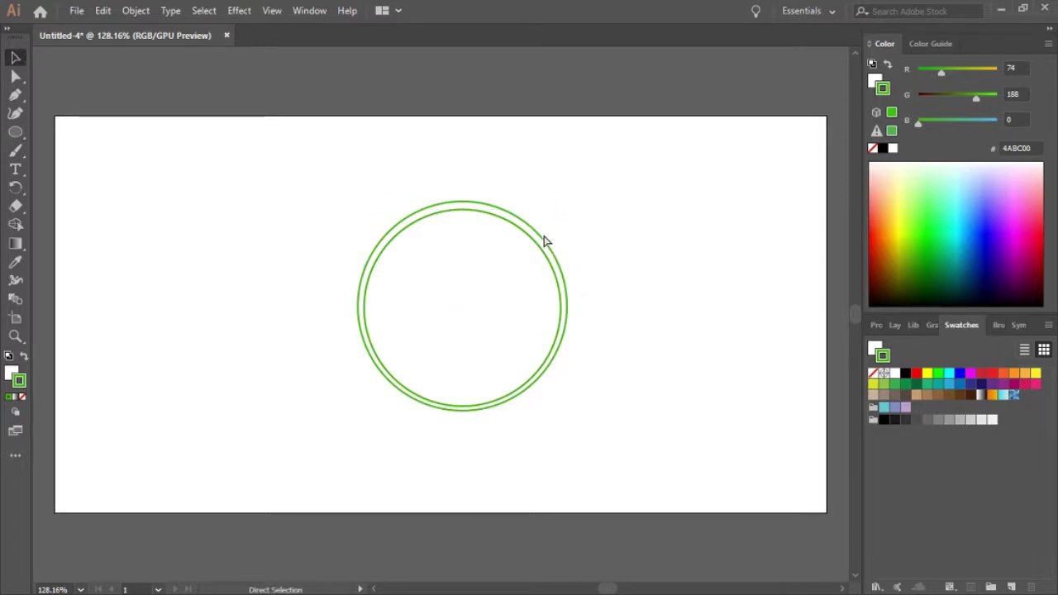
{"action": "key", "text": "ctrl+r"}
{"action": "key", "text": "v"}
{"action": "left_click", "coordinate": [457, 211]}
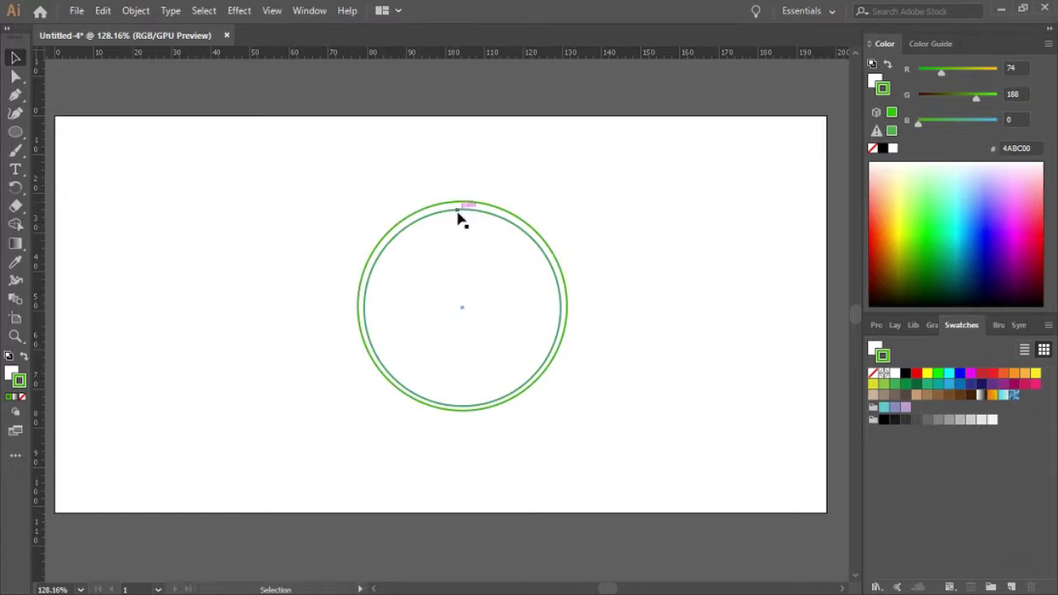
{"action": "left_click", "coordinate": [459, 213]}
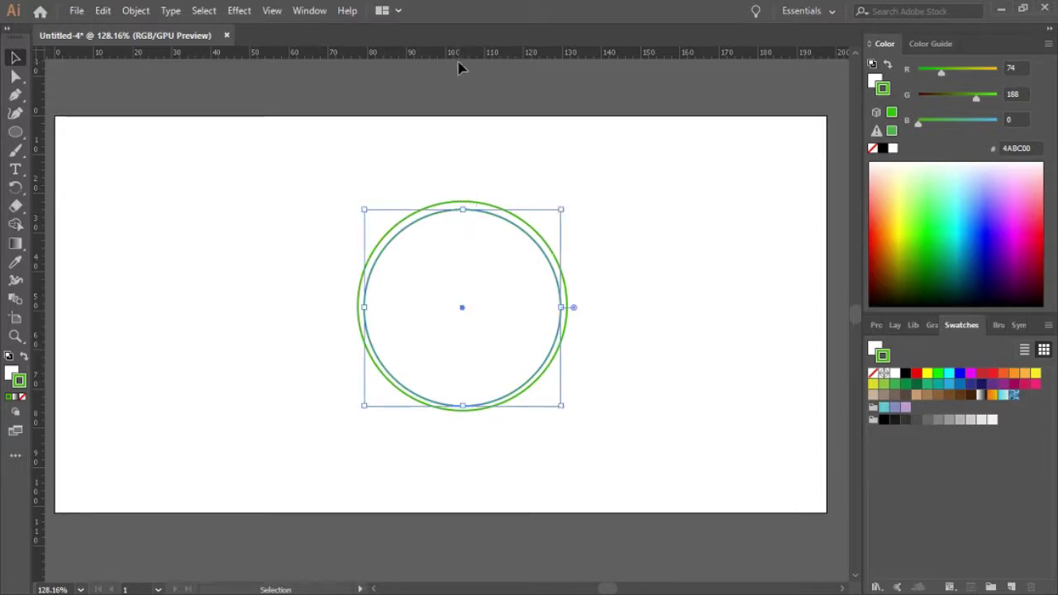
{"action": "left_click_drag", "start_coordinate": [463, 209], "coordinate": [464, 209]}
{"action": "left_click_drag", "start_coordinate": [560, 407], "coordinate": [559, 400]}
{"action": "left_click", "coordinate": [583, 269]}
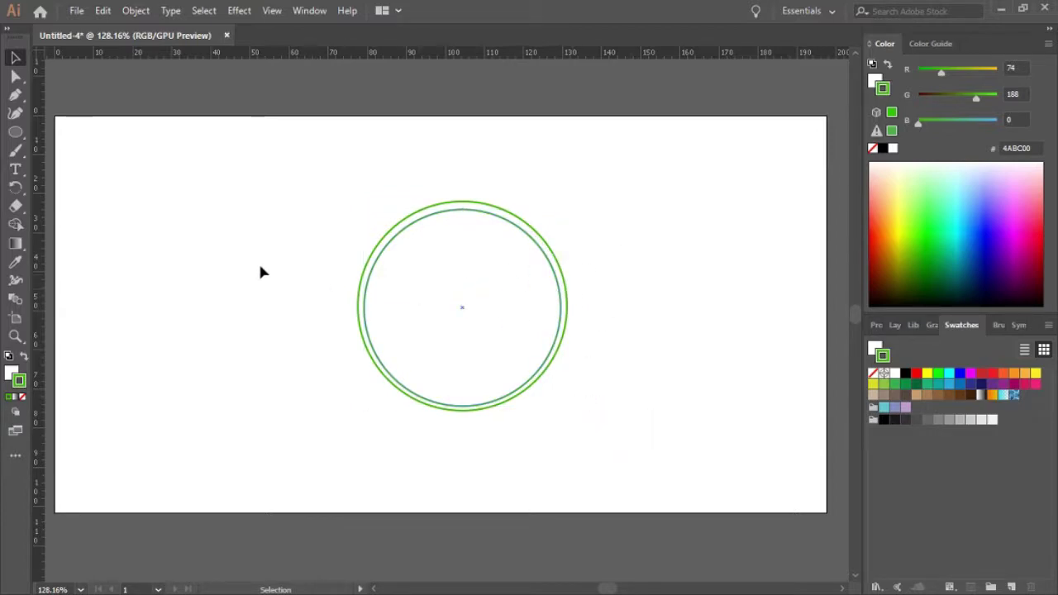
Step: At 200% zoom, draw a closed eight-corner T path with a wide crossbar inside the ring
{"action": "left_click", "coordinate": [15, 96]}
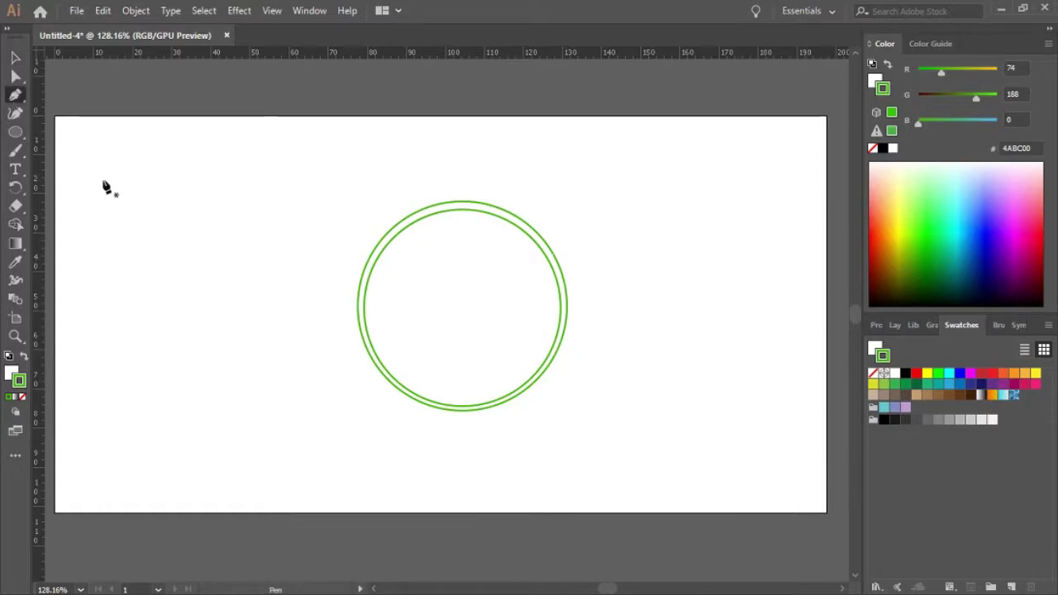
{"action": "key", "text": "ctrl+plus"}
{"action": "key", "text": "ctrl+plus"}
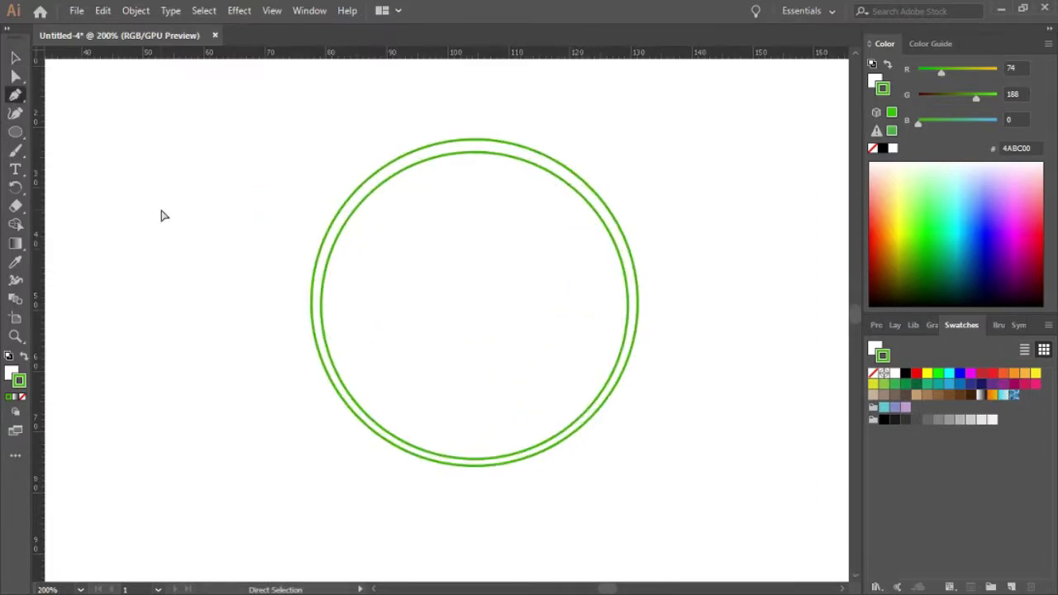
{"action": "left_click", "coordinate": [397, 230]}
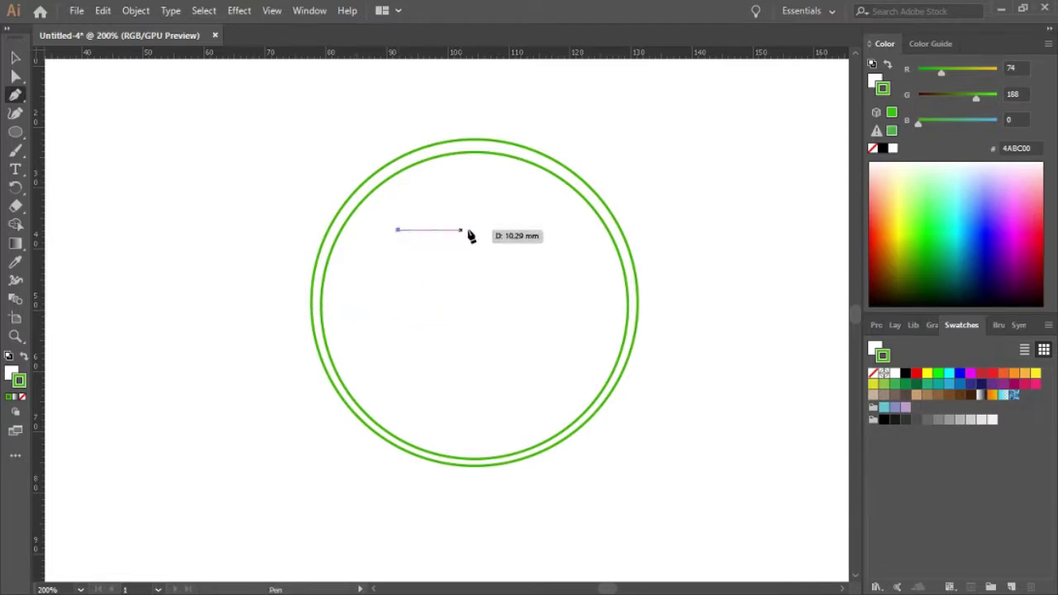
{"action": "left_click", "coordinate": [555, 229]}
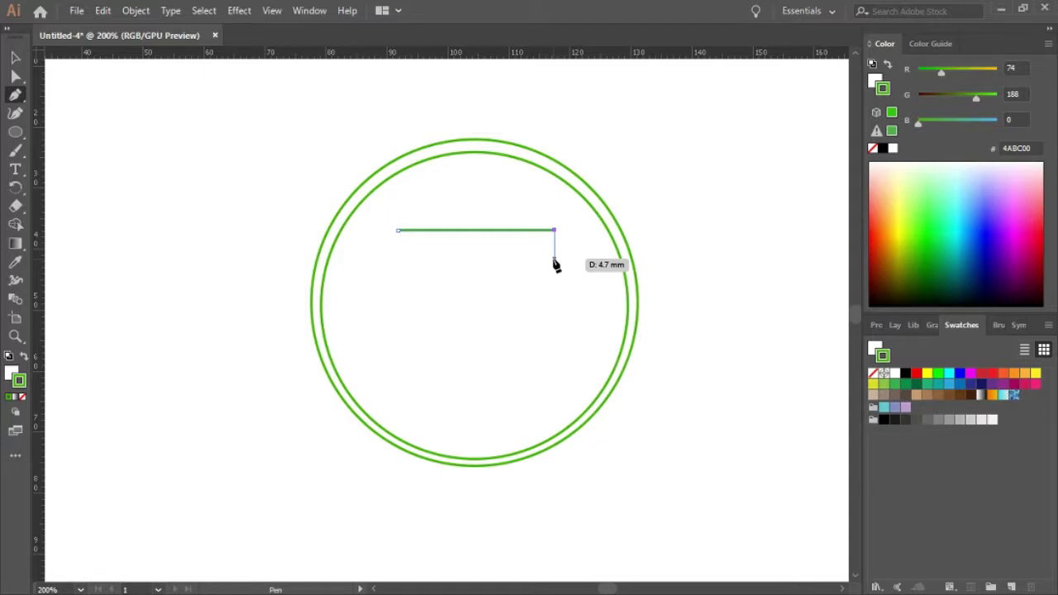
{"action": "left_click", "coordinate": [553, 252], "text": "shift"}
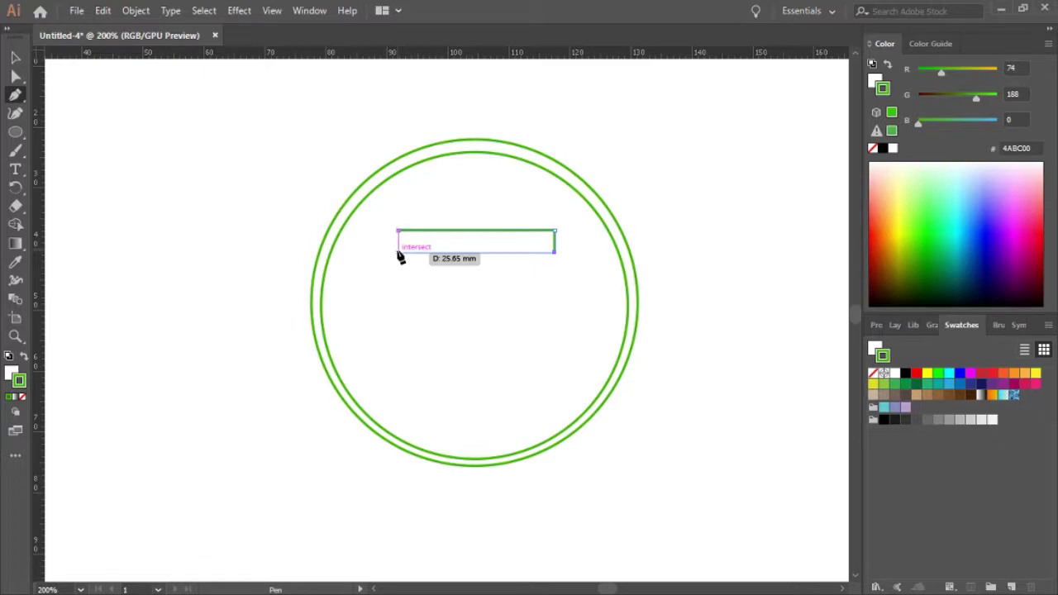
{"action": "left_click", "coordinate": [486, 252]}
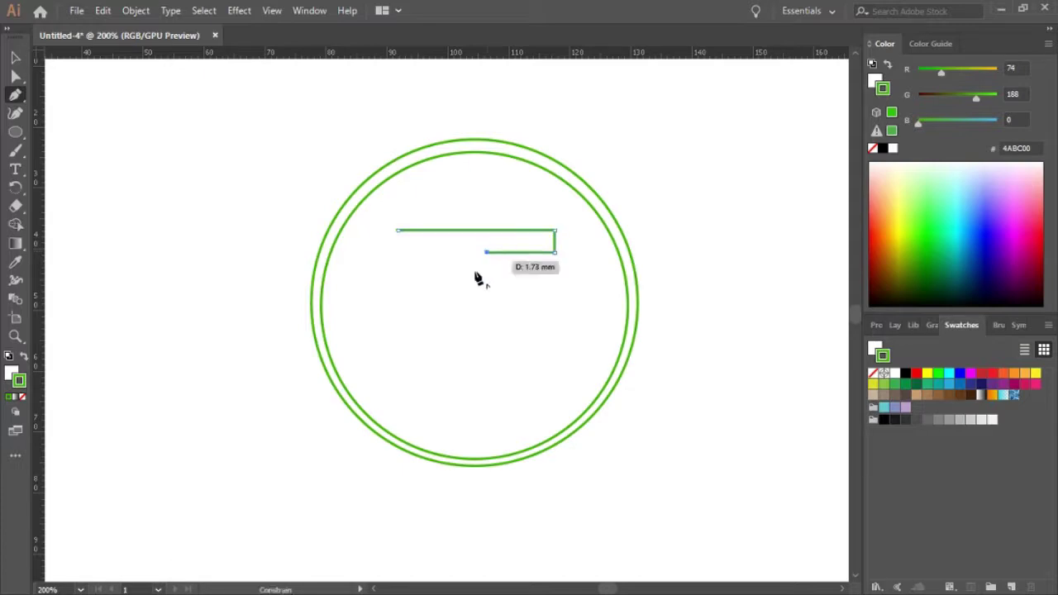
{"action": "left_click", "coordinate": [478, 397]}
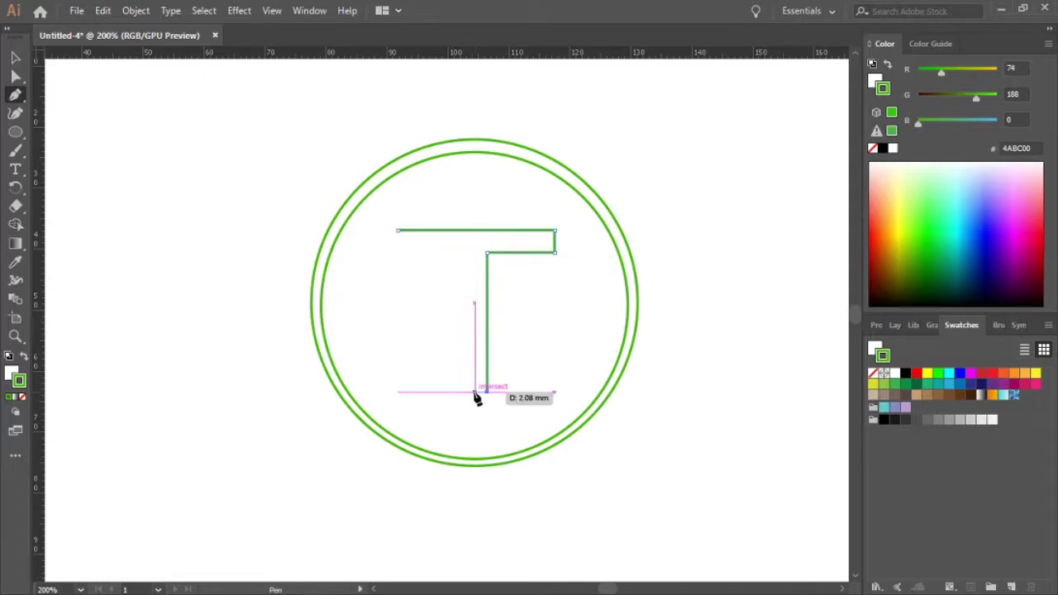
{"action": "left_click", "coordinate": [469, 393]}
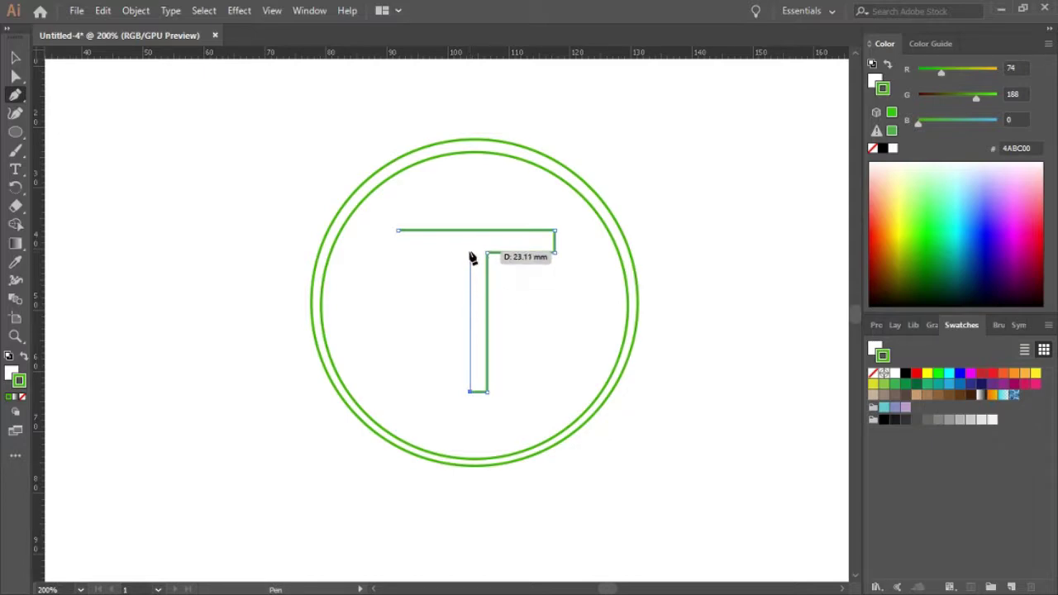
{"action": "left_click", "coordinate": [470, 253]}
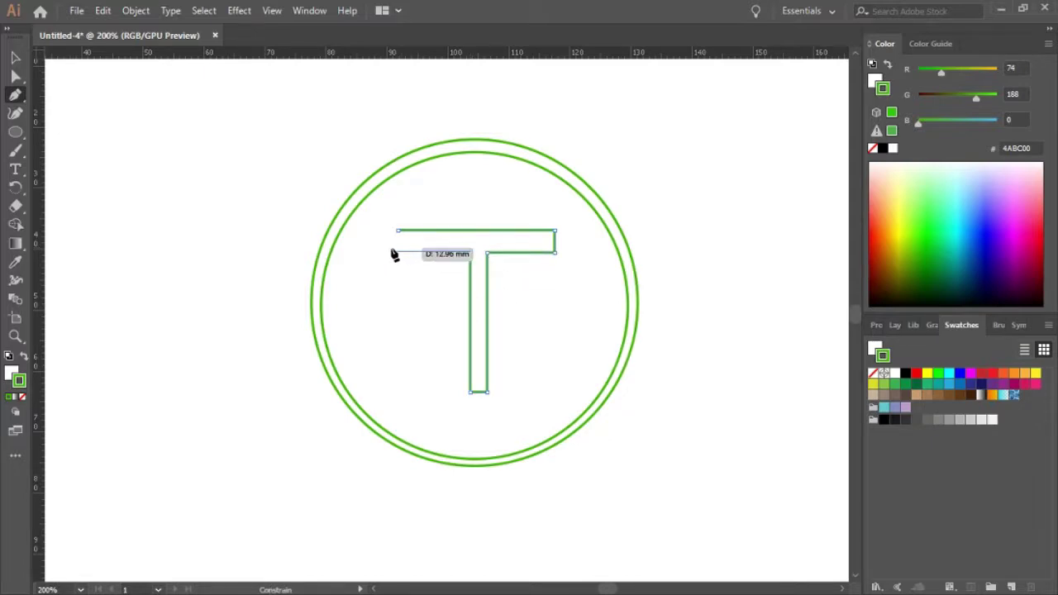
{"action": "left_click", "coordinate": [397, 252]}
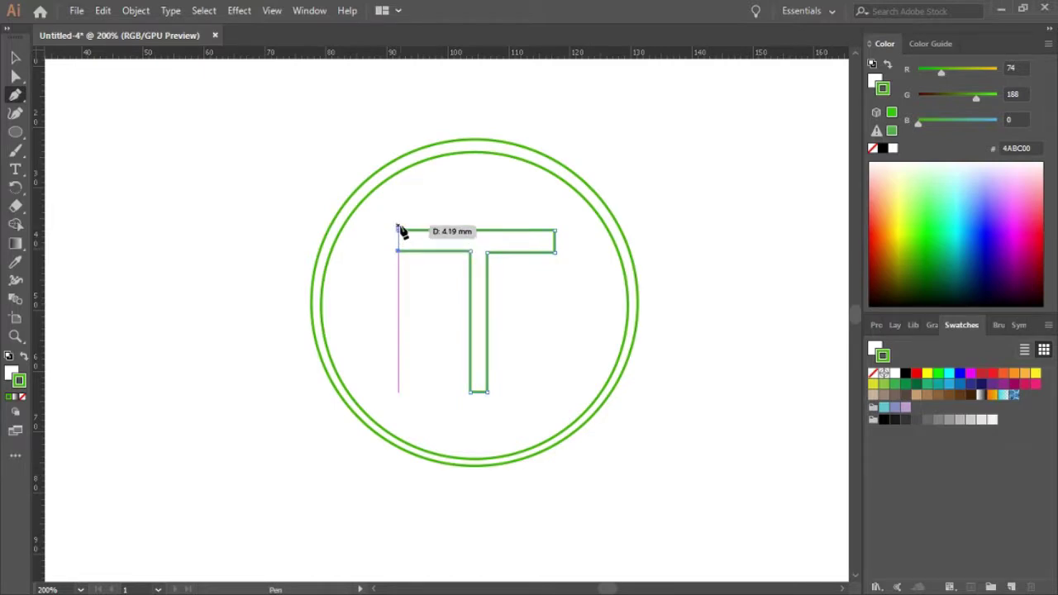
{"action": "left_click", "coordinate": [398, 231]}
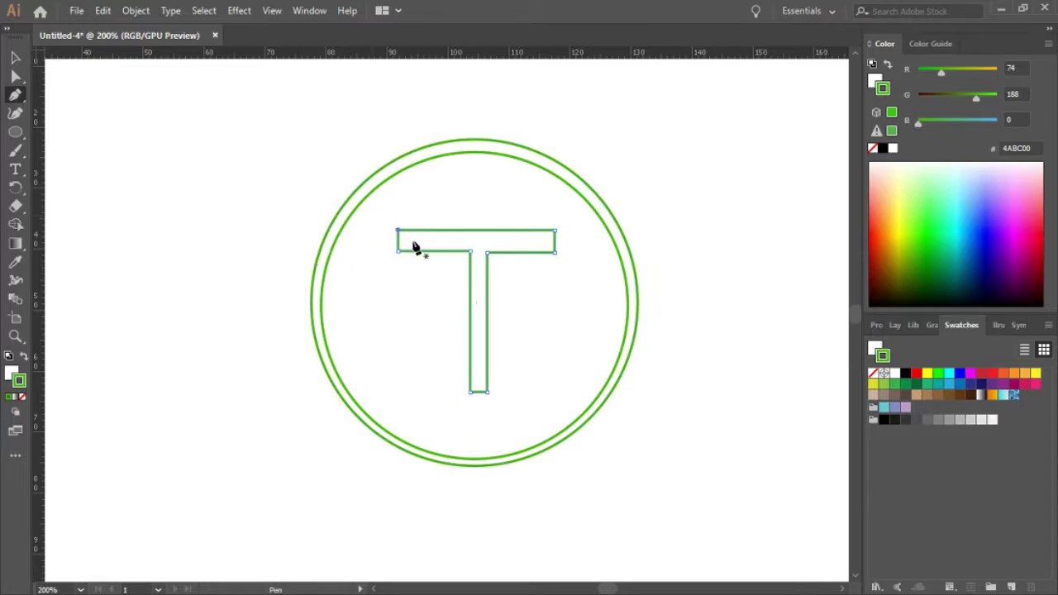
{"action": "key", "text": "a"}
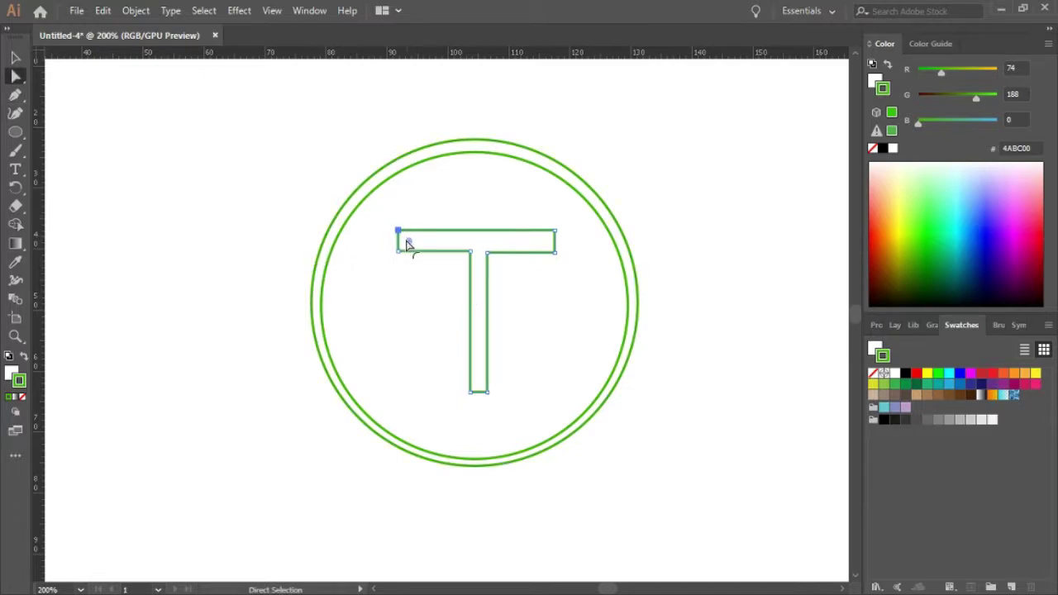
Step: Round the crossbar's top-left, top-right and bottom-left corners and the inner corner right of the stem
{"action": "left_click_drag", "start_coordinate": [409, 244], "coordinate": [423, 245]}
{"action": "left_click", "coordinate": [556, 231]}
{"action": "left_click_drag", "start_coordinate": [542, 245], "coordinate": [542, 239]}
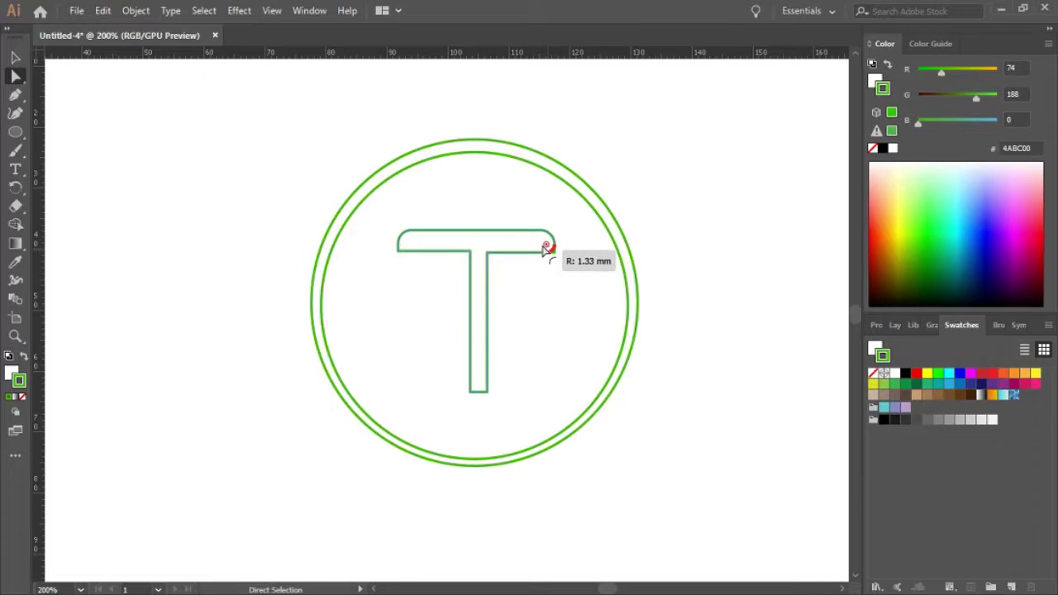
{"action": "left_click", "coordinate": [402, 249]}
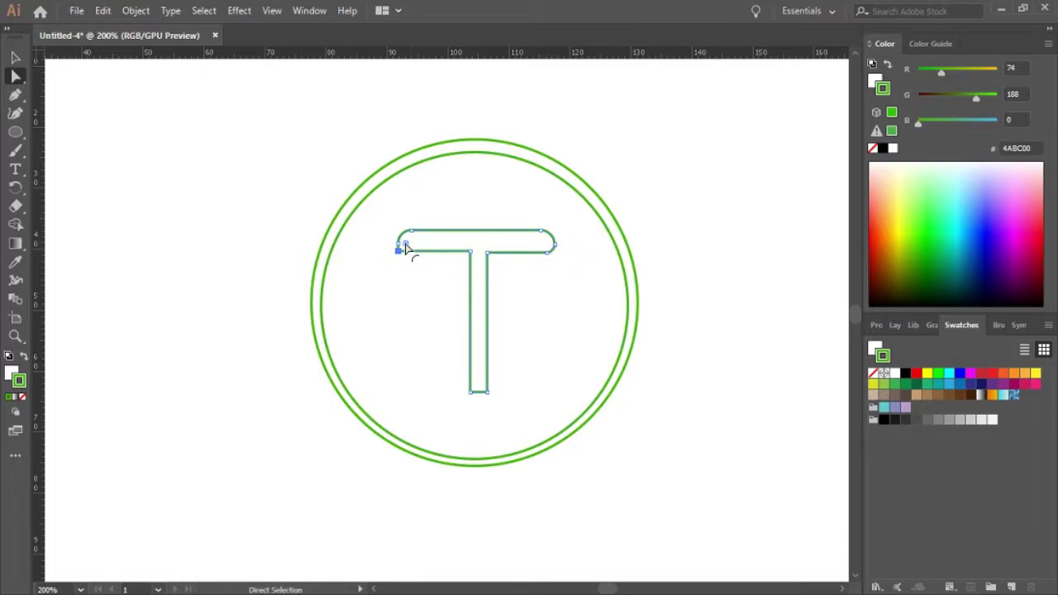
{"action": "left_click_drag", "start_coordinate": [405, 247], "coordinate": [400, 240]}
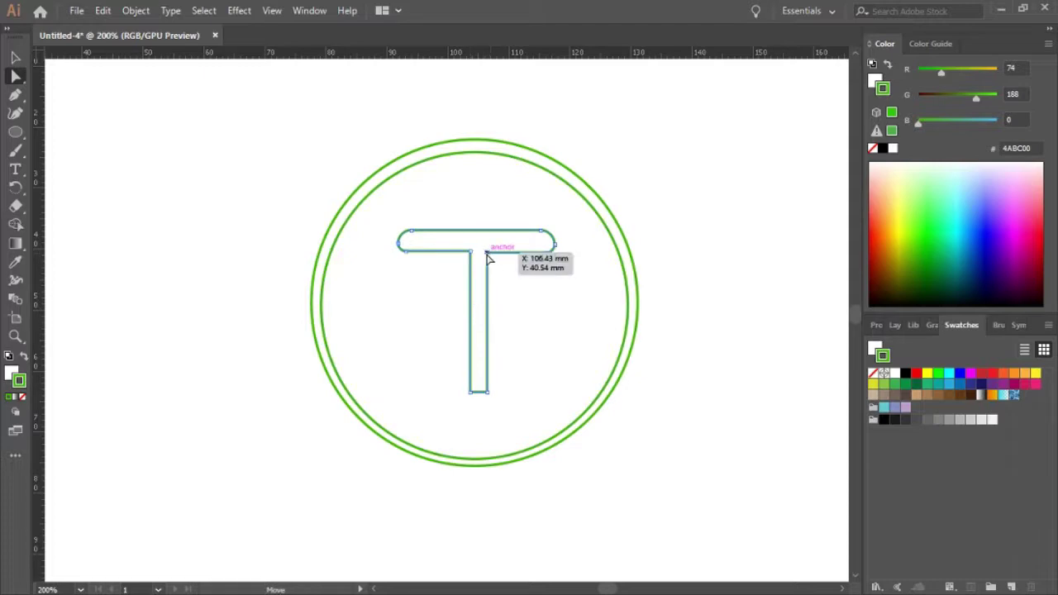
{"action": "left_click", "coordinate": [487, 258]}
{"action": "mouse_move", "coordinate": [497, 266]}
{"action": "left_mouse_down"}
{"action": "mouse_move", "coordinate": [511, 276]}
{"action": "mouse_move", "coordinate": [439, 281]}
{"action": "left_mouse_up"}
Step: Round the stem's bottom corners to a 1.27 mm radius
{"action": "left_click", "coordinate": [470, 251]}
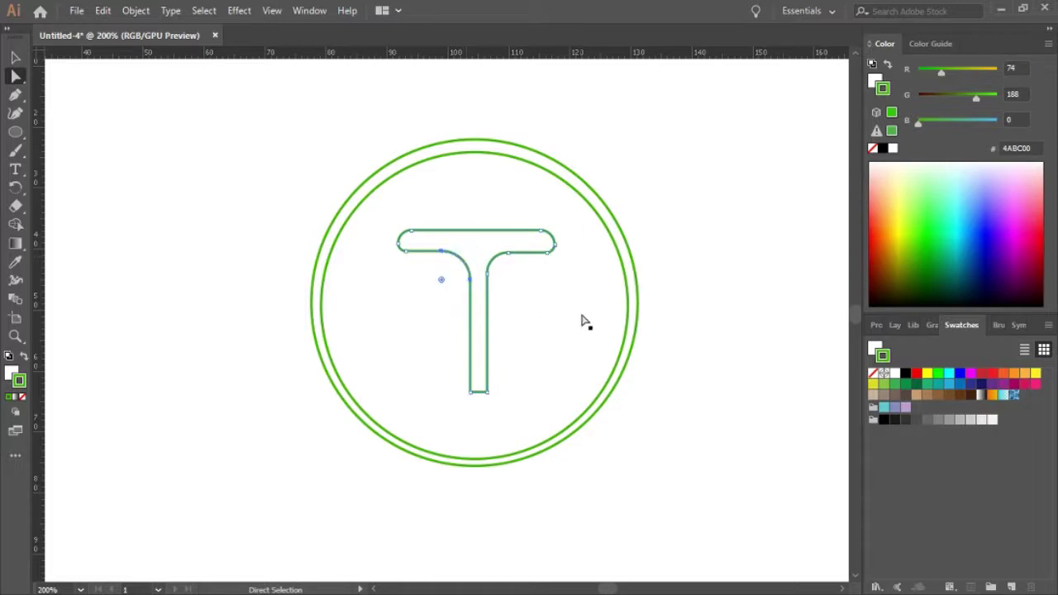
{"action": "left_click", "coordinate": [486, 394]}
{"action": "left_click_drag", "start_coordinate": [477, 384], "coordinate": [473, 395]}
{"action": "left_click", "coordinate": [485, 380]}
{"action": "left_click_drag", "start_coordinate": [471, 381], "coordinate": [479, 366]}
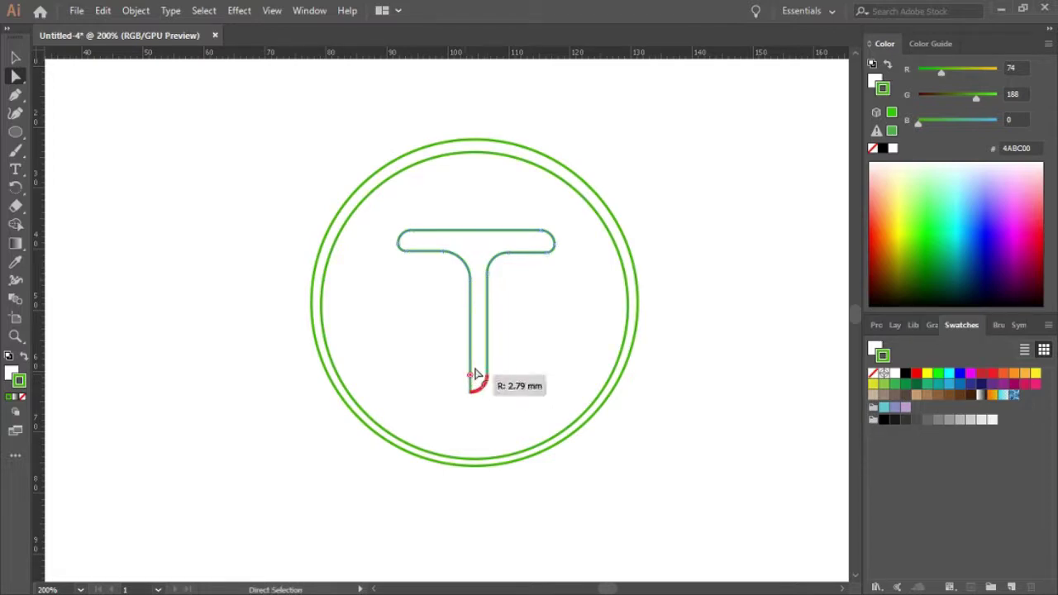
{"action": "left_click", "coordinate": [484, 382]}
{"action": "left_click_drag", "start_coordinate": [471, 380], "coordinate": [476, 392]}
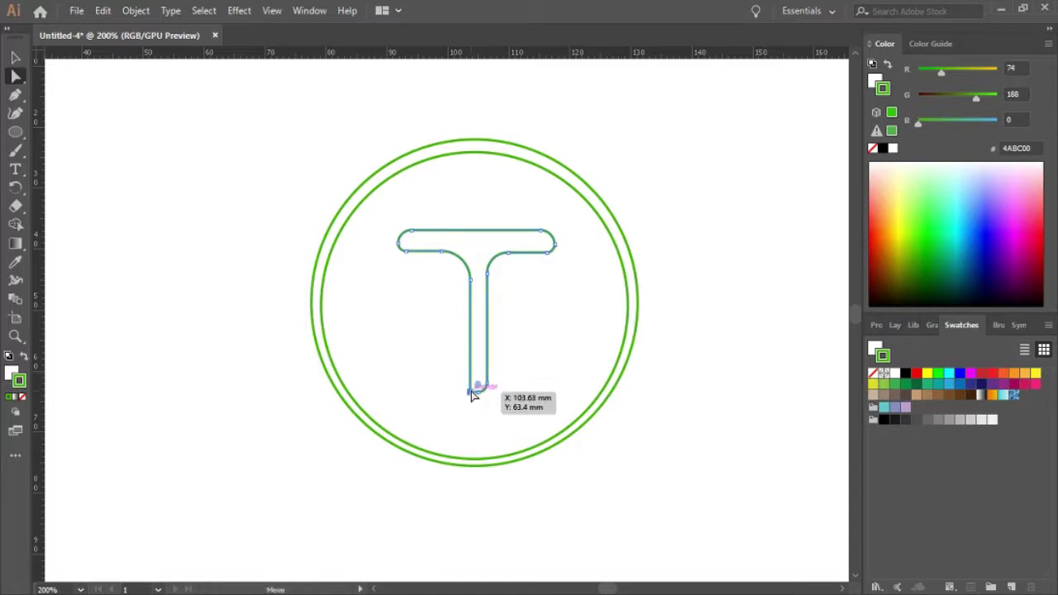
{"action": "left_click_drag", "start_coordinate": [476, 383], "coordinate": [488, 374]}
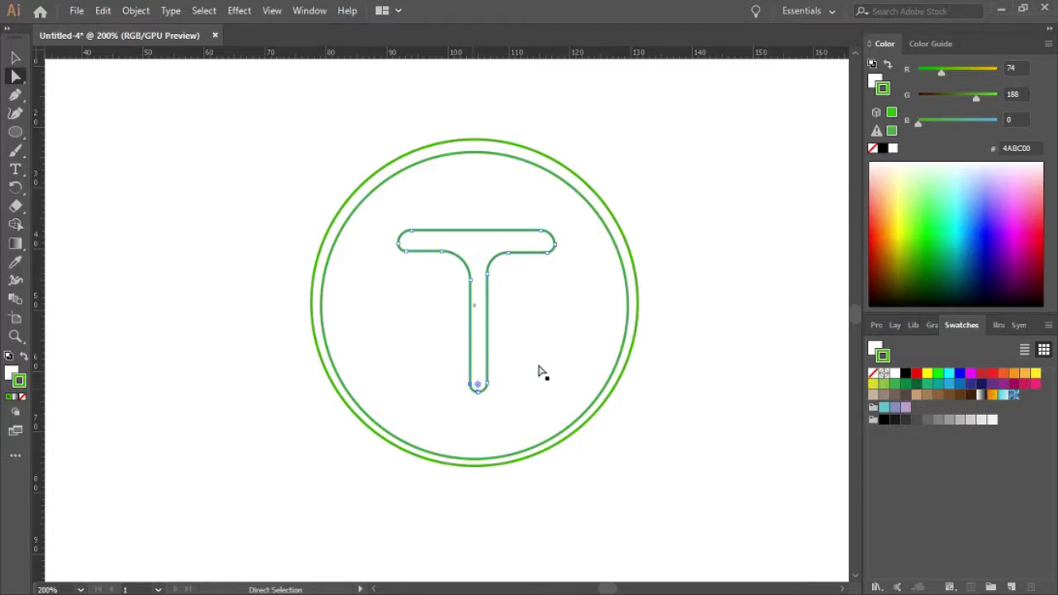
Step: Undo the tapered stem edit and tighten the radius of the T's inner corners
{"action": "left_click", "coordinate": [570, 413]}
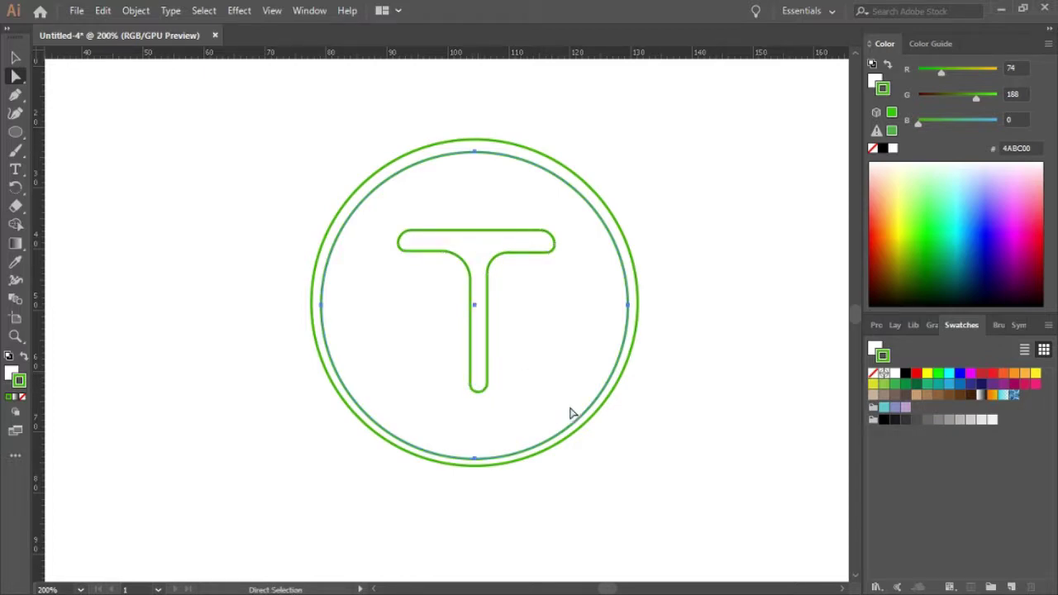
{"action": "left_click", "coordinate": [494, 260]}
{"action": "left_click_drag", "start_coordinate": [496, 283], "coordinate": [507, 286]}
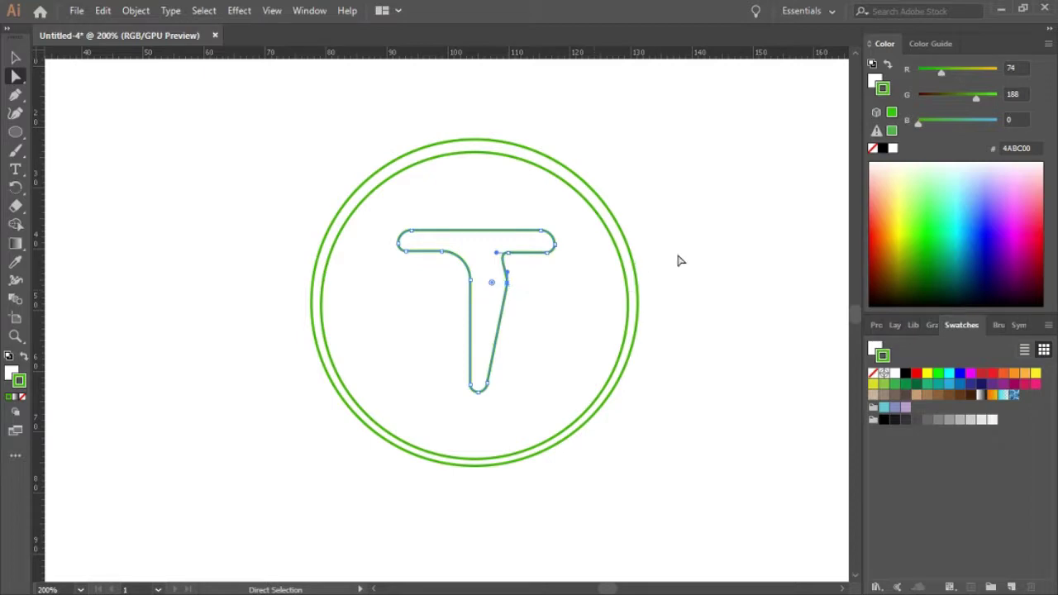
{"action": "key", "text": "ctrl+z"}
{"action": "mouse_move", "coordinate": [495, 266]}
{"action": "left_mouse_down"}
{"action": "mouse_move", "coordinate": [506, 279]}
{"action": "mouse_move", "coordinate": [493, 271]}
{"action": "left_mouse_up"}
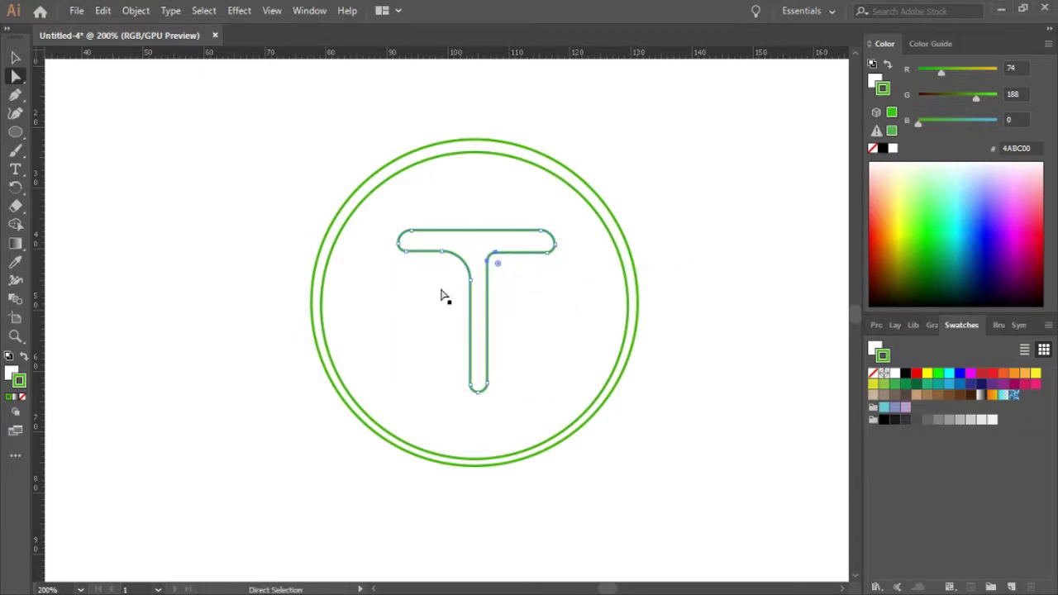
{"action": "left_click", "coordinate": [465, 259]}
{"action": "left_click_drag", "start_coordinate": [441, 284], "coordinate": [459, 275]}
{"action": "left_click", "coordinate": [491, 232]}
Step: Trim the T's height slightly and make it a solid dark red (821800) shape
{"action": "key", "text": "v"}
{"action": "left_click_drag", "start_coordinate": [478, 231], "coordinate": [478, 233]}
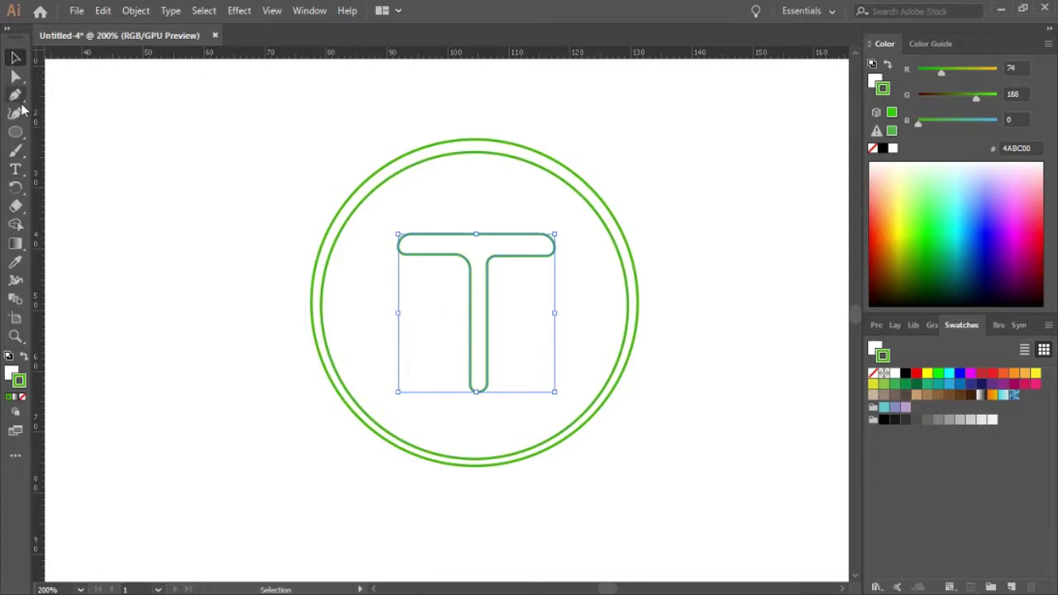
{"action": "left_click", "coordinate": [882, 247]}
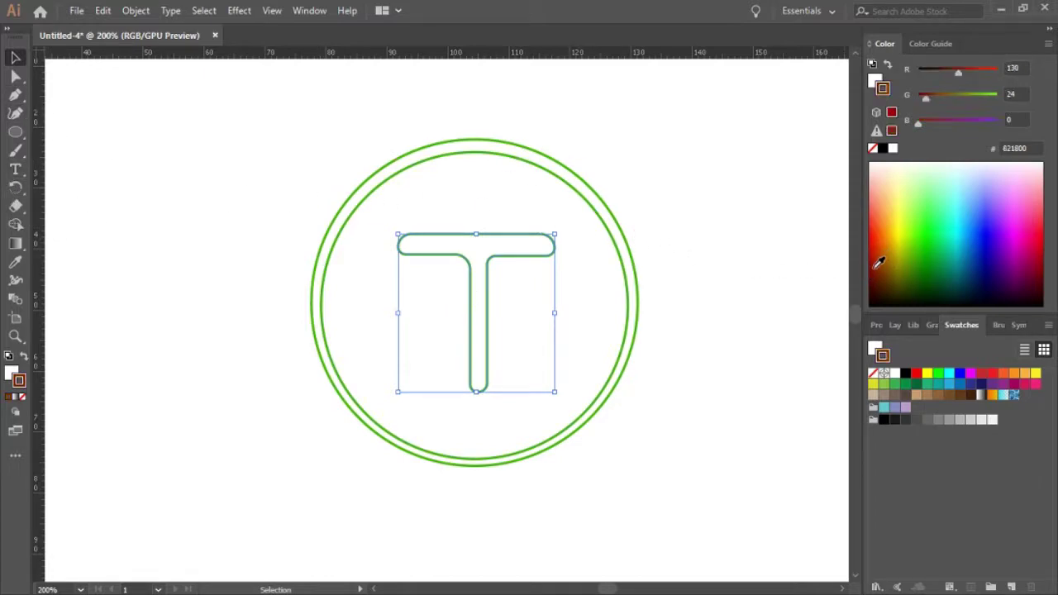
{"action": "left_click", "coordinate": [24, 356]}
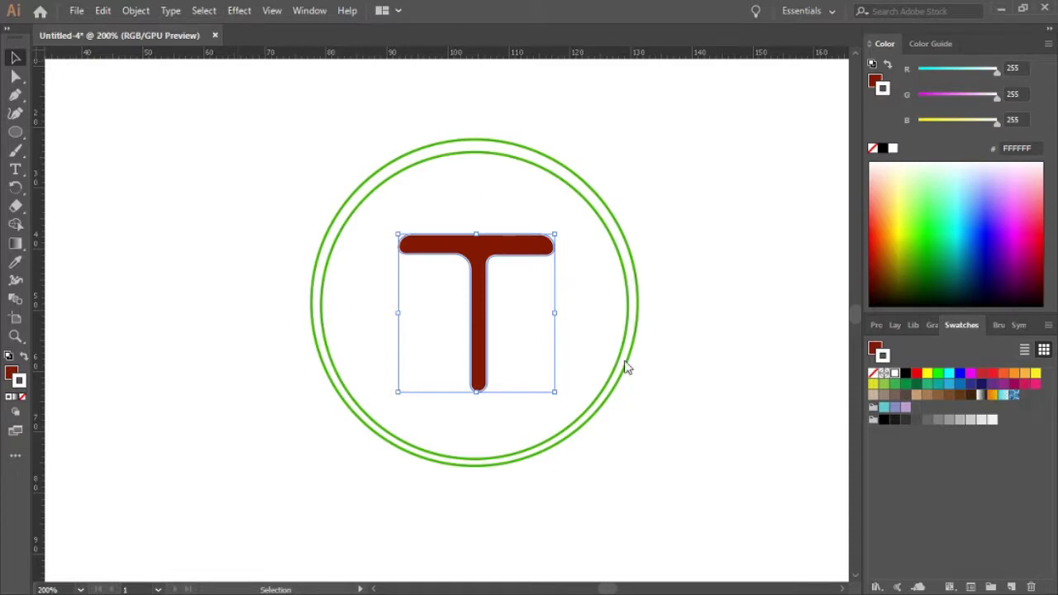
Step: Try a 3D Revolve, undo it, and extrude the T with 3D Extrude & Bevel instead
{"action": "key", "text": "shift+ctrl+e"}
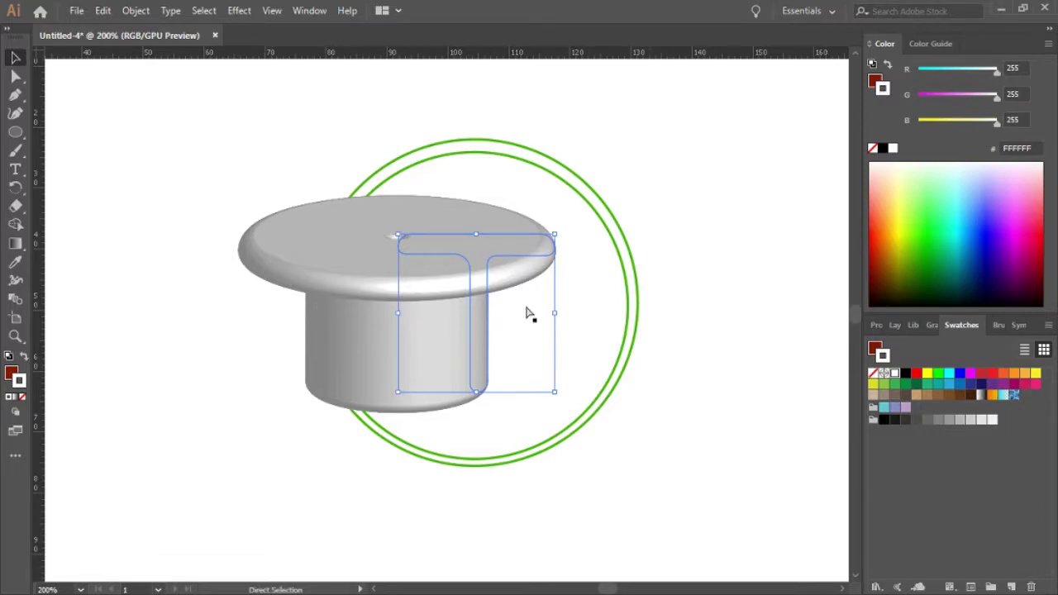
{"action": "key", "text": "ctrl+z"}
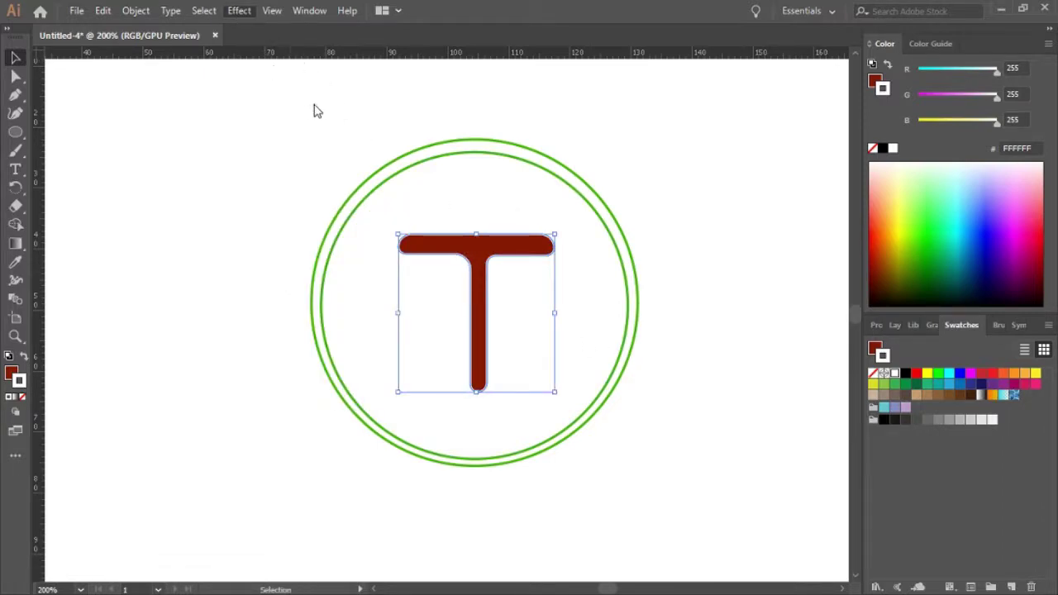
{"action": "key", "text": "ctrl+shift+z"}
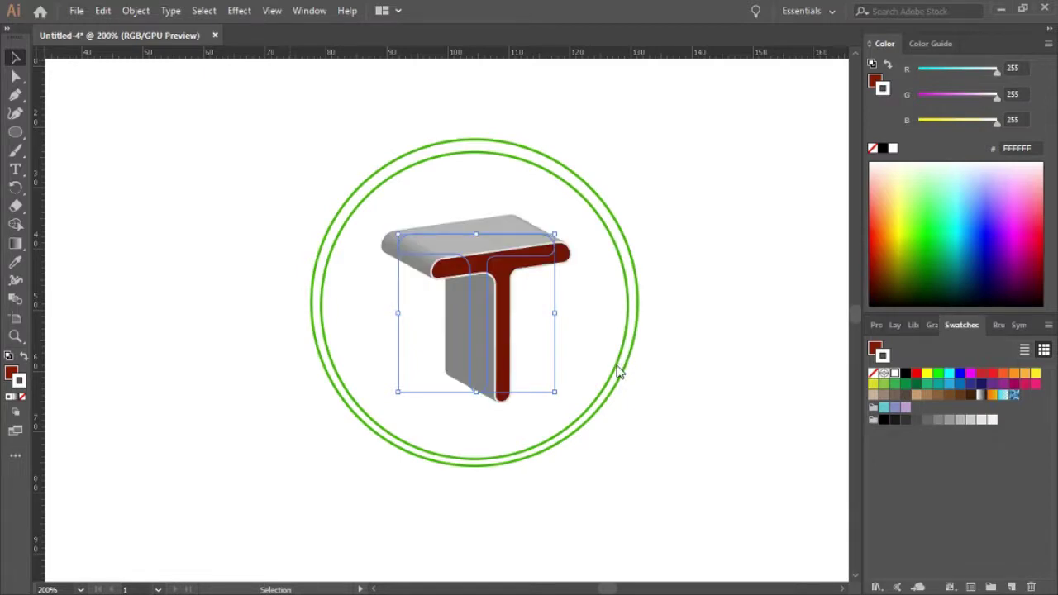
{"action": "left_click", "coordinate": [681, 220]}
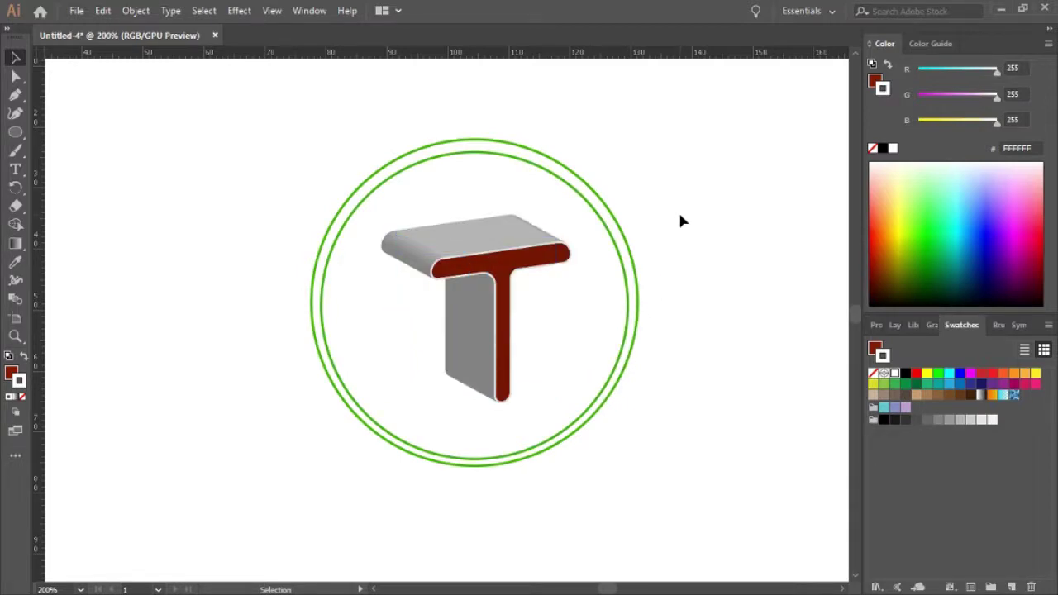
{"action": "left_click", "coordinate": [507, 265]}
Step: Try green sides and several front-face colours, undoing back to the red face
{"action": "left_click", "coordinate": [927, 254]}
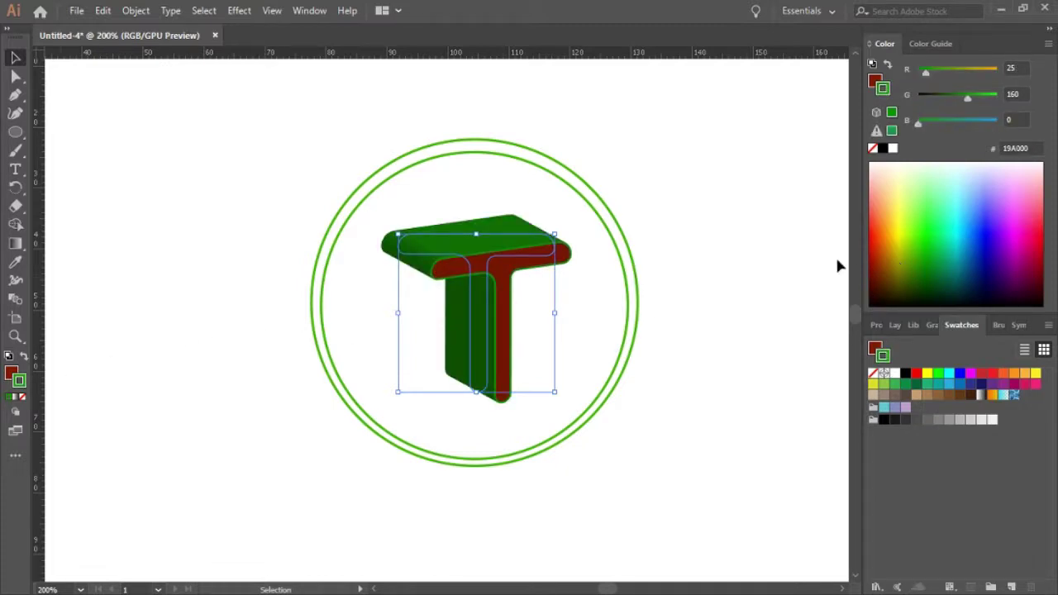
{"action": "key", "text": "ctrl+z"}
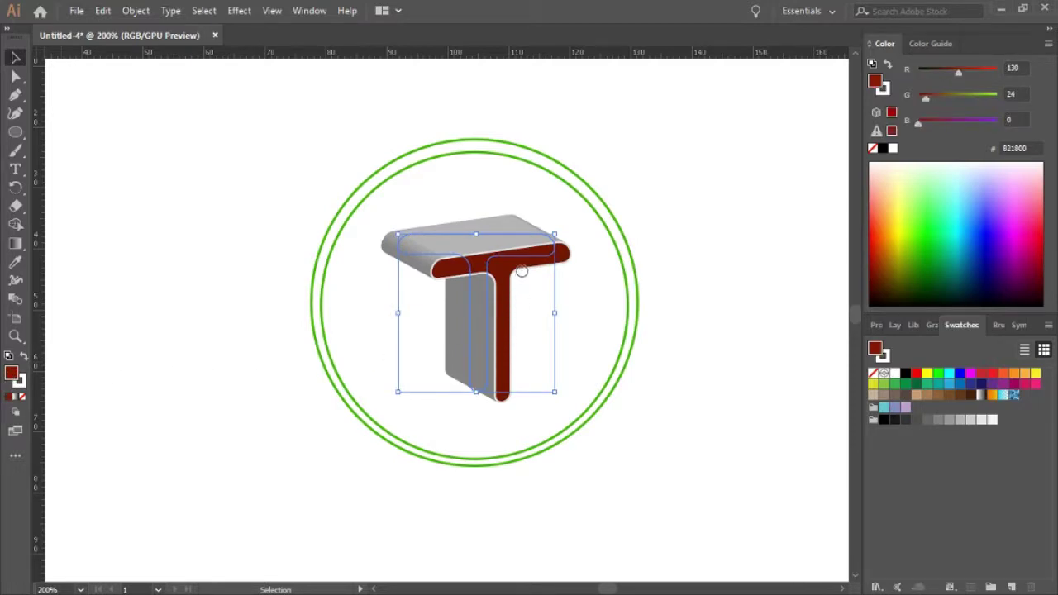
{"action": "key", "text": "ctrl+z"}
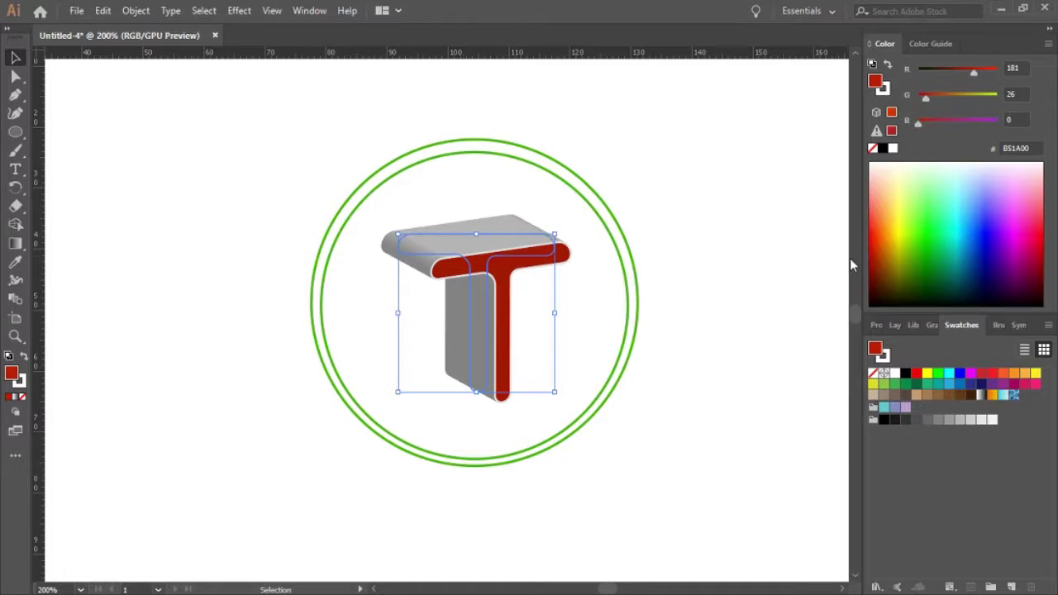
{"action": "left_click", "coordinate": [927, 286]}
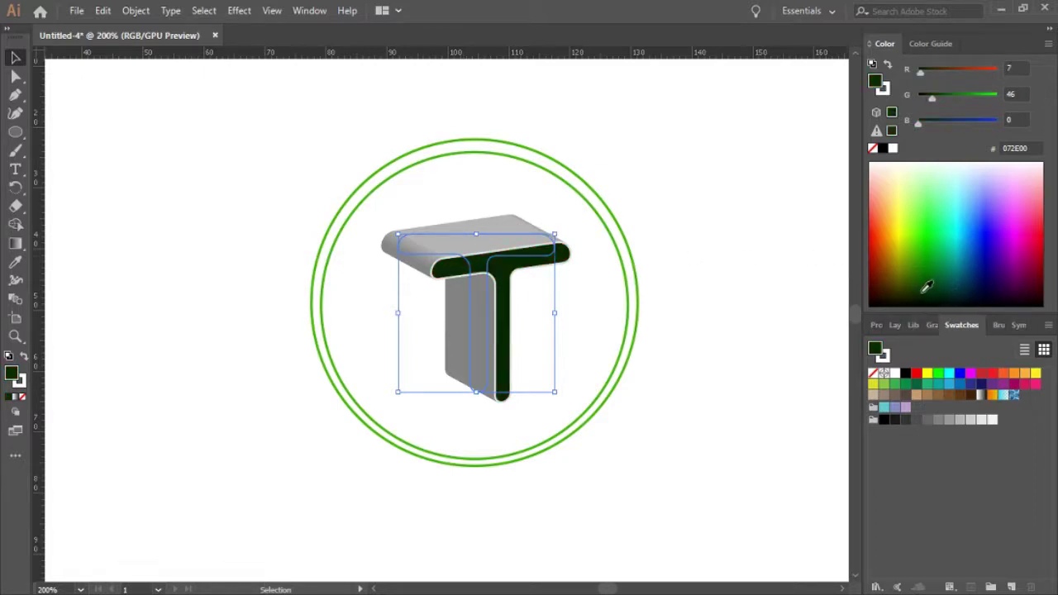
{"action": "left_click_drag", "start_coordinate": [926, 286], "coordinate": [881, 250]}
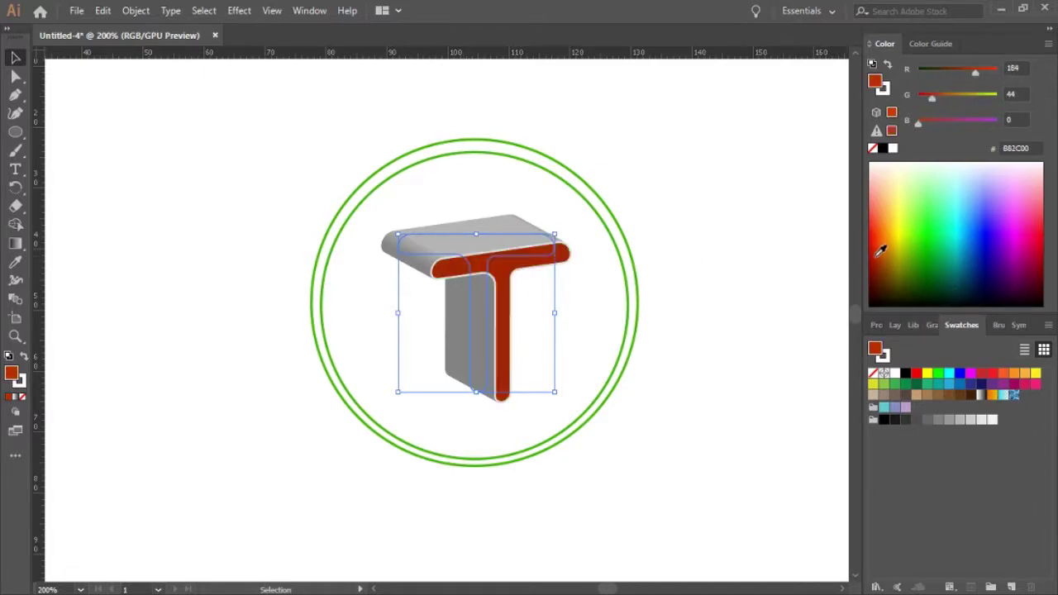
{"action": "key", "text": "ctrl+z"}
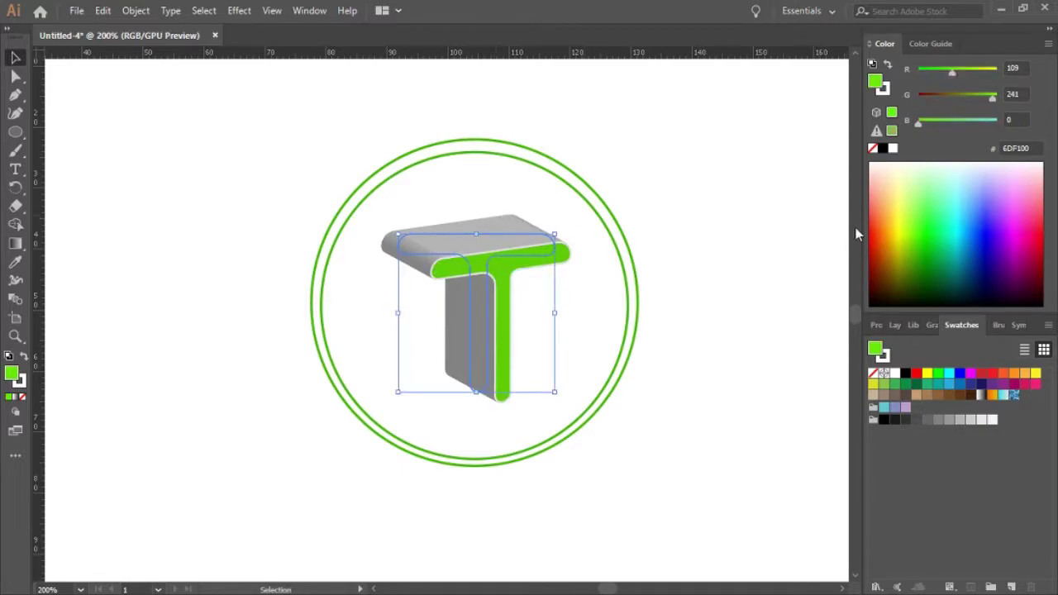
{"action": "key", "text": "ctrl+z"}
{"action": "key", "text": "ctrl+z"}
{"action": "key", "text": "ctrl+z"}
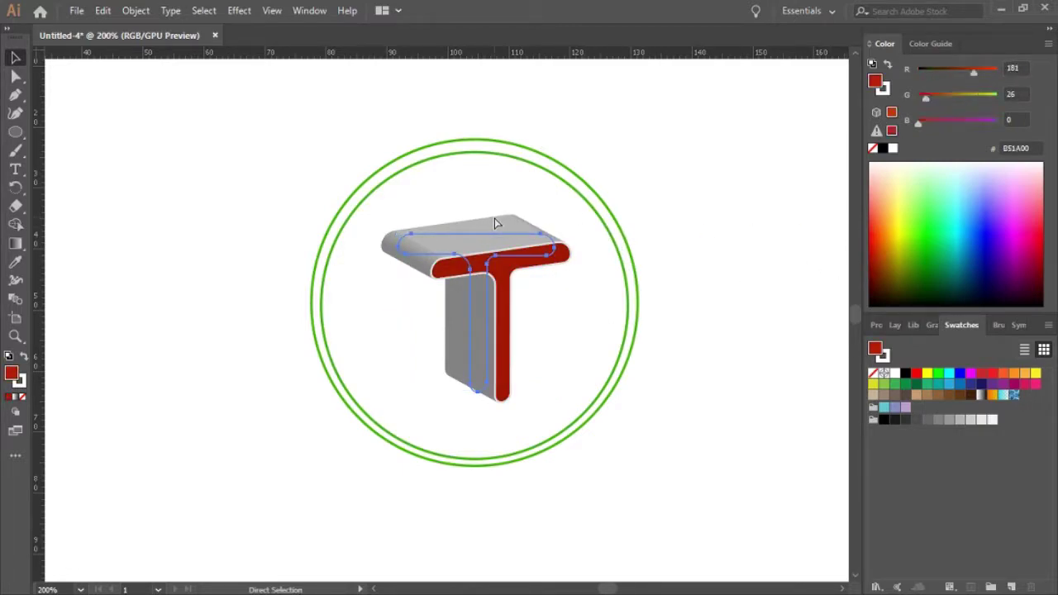
{"action": "key", "text": "v"}
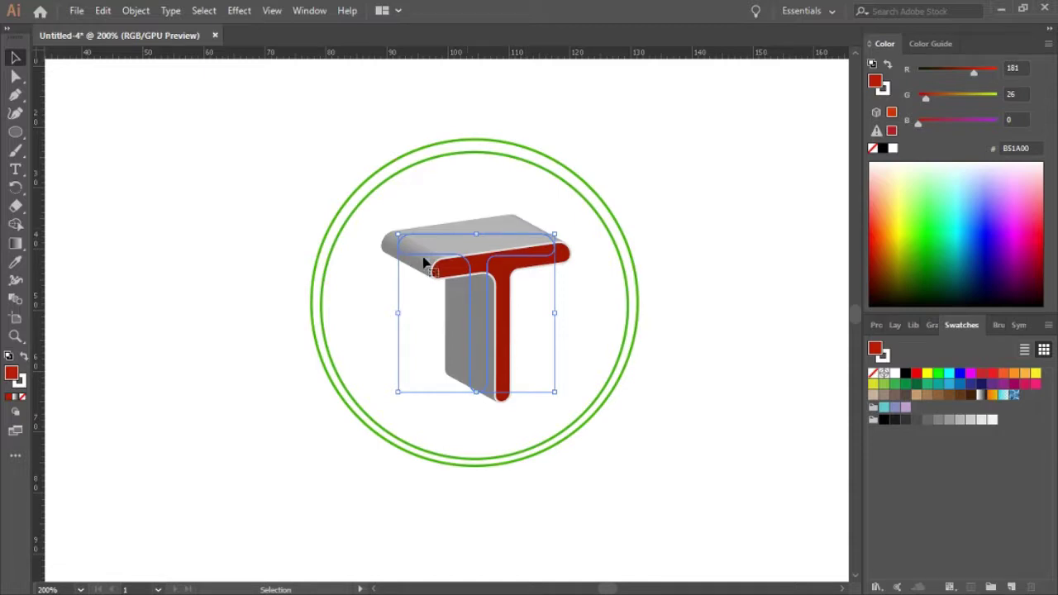
Step: Test olive, green, brown and yellow faces, settling the T's front face on orange FFAB18
{"action": "left_click", "coordinate": [899, 261]}
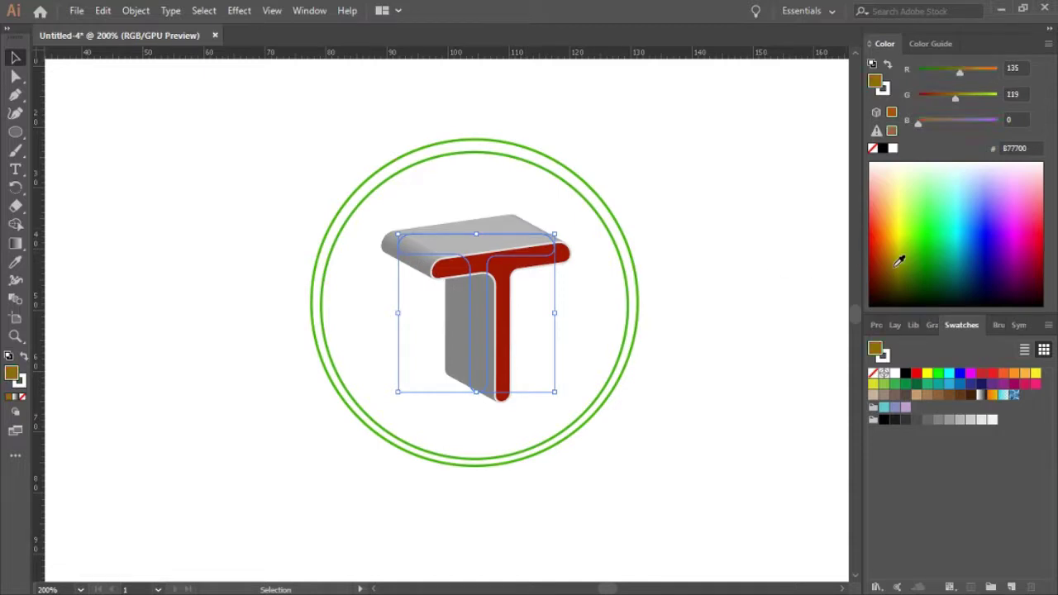
{"action": "left_click", "coordinate": [951, 280]}
{"action": "left_click", "coordinate": [891, 287]}
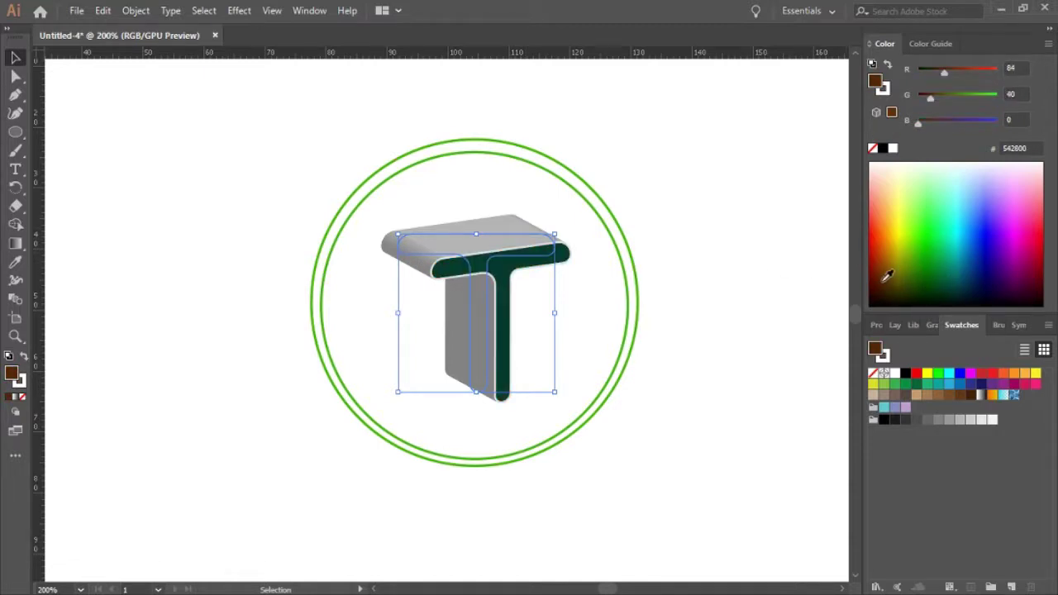
{"action": "left_click", "coordinate": [888, 238]}
{"action": "left_click", "coordinate": [888, 271]}
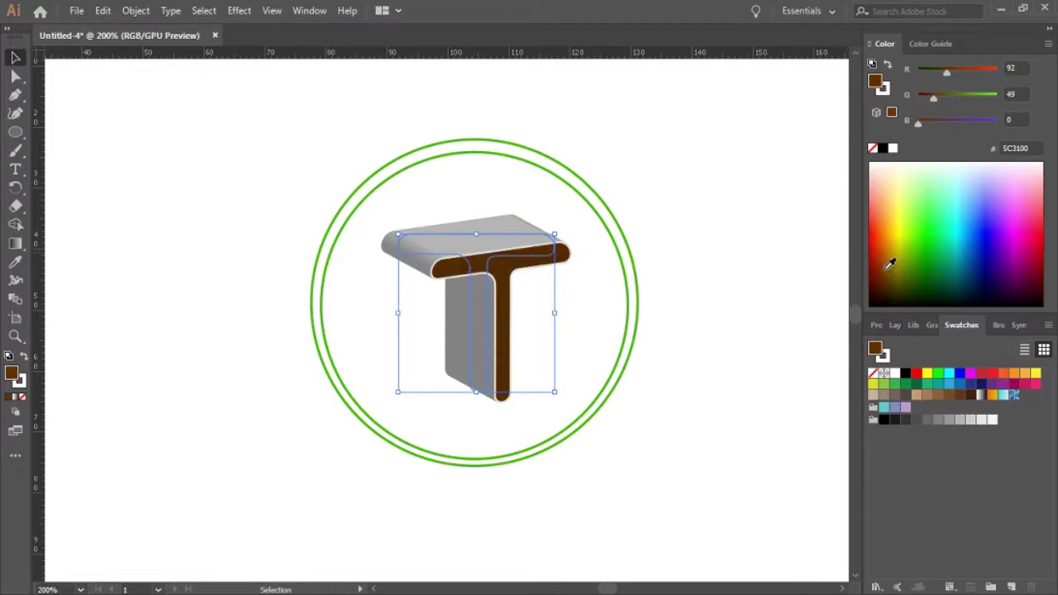
{"action": "left_click", "coordinate": [895, 235]}
{"action": "left_click", "coordinate": [892, 217]}
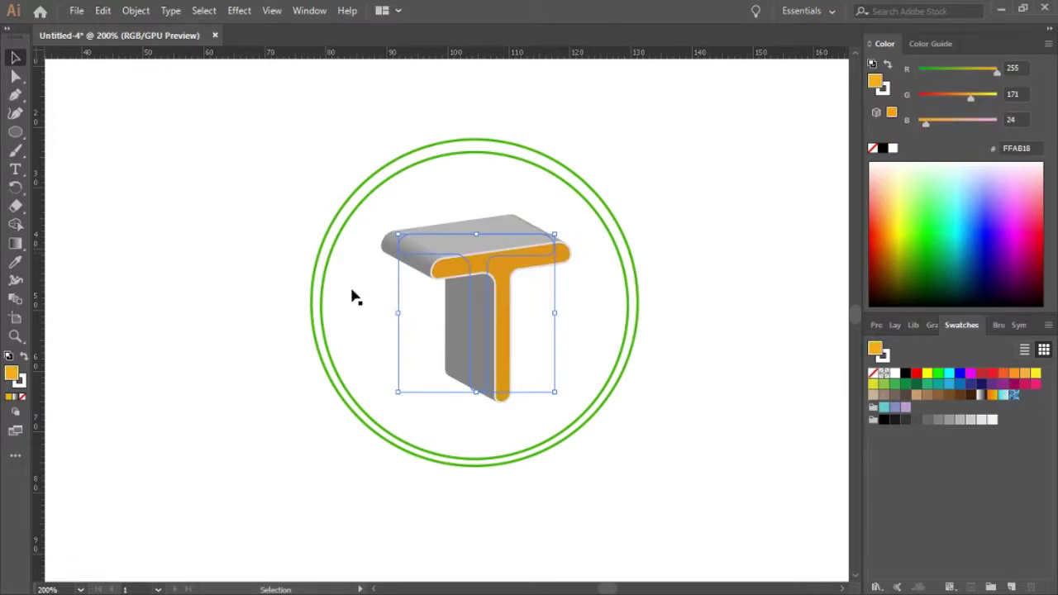
{"action": "left_click", "coordinate": [23, 380]}
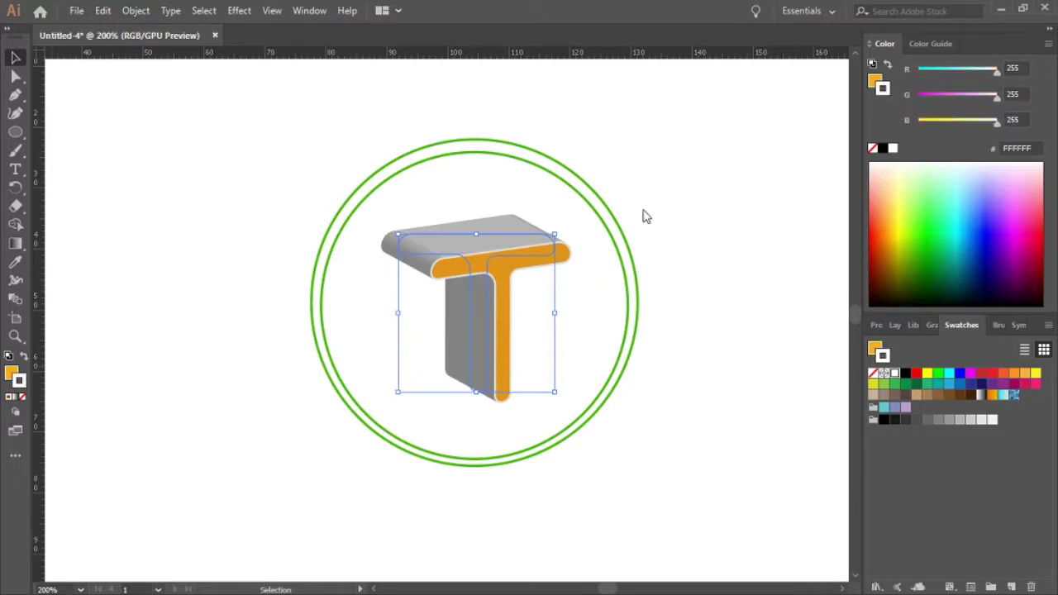
Step: Make the T's sides and outline black and its front face yellow-green B9D900
{"action": "key", "text": "ctrl+z"}
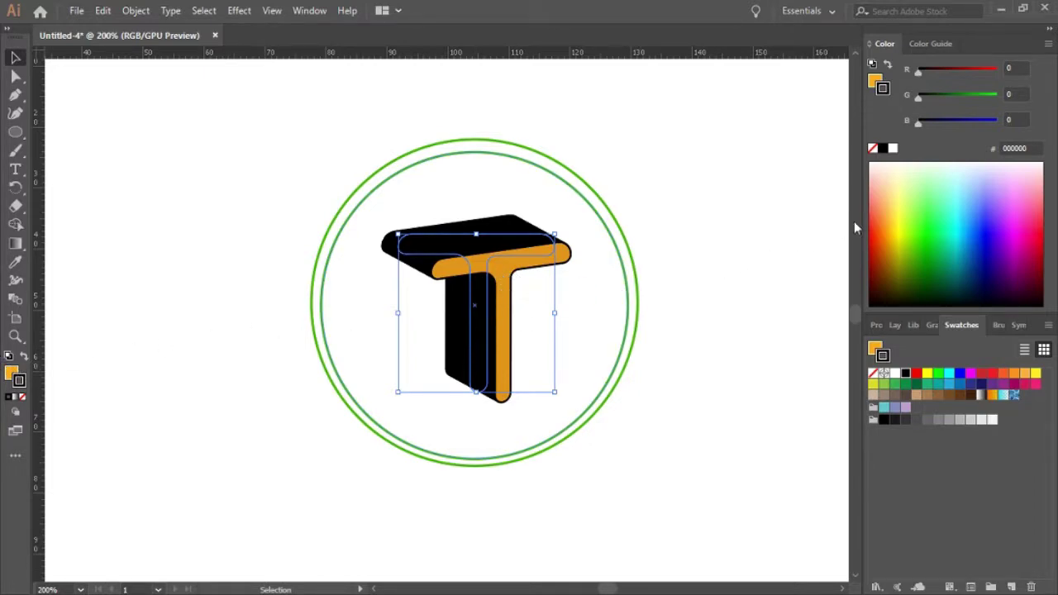
{"action": "left_click", "coordinate": [11, 372]}
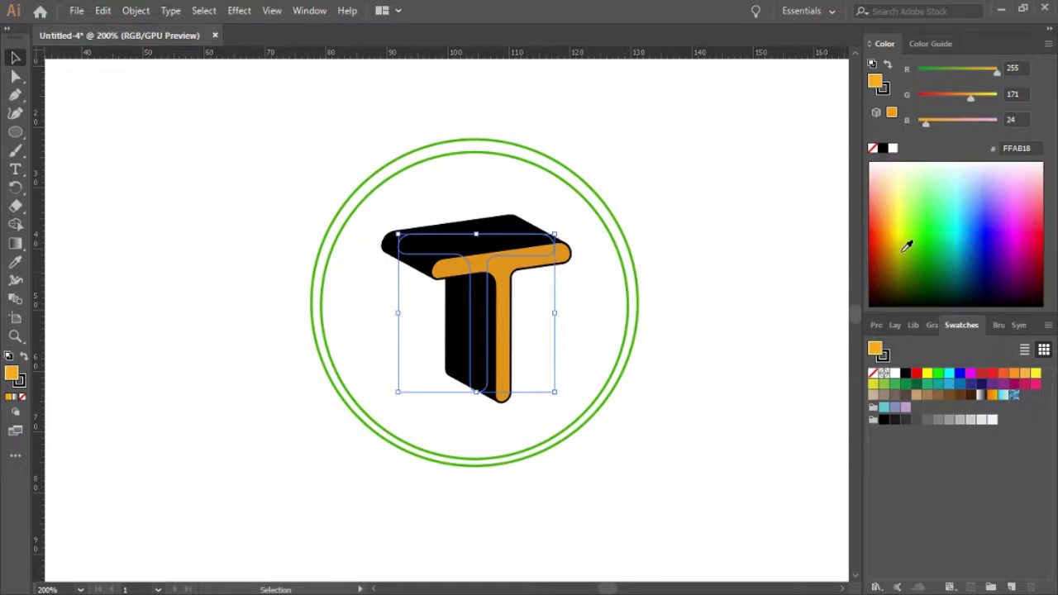
{"action": "left_click_drag", "start_coordinate": [900, 245], "coordinate": [899, 231]}
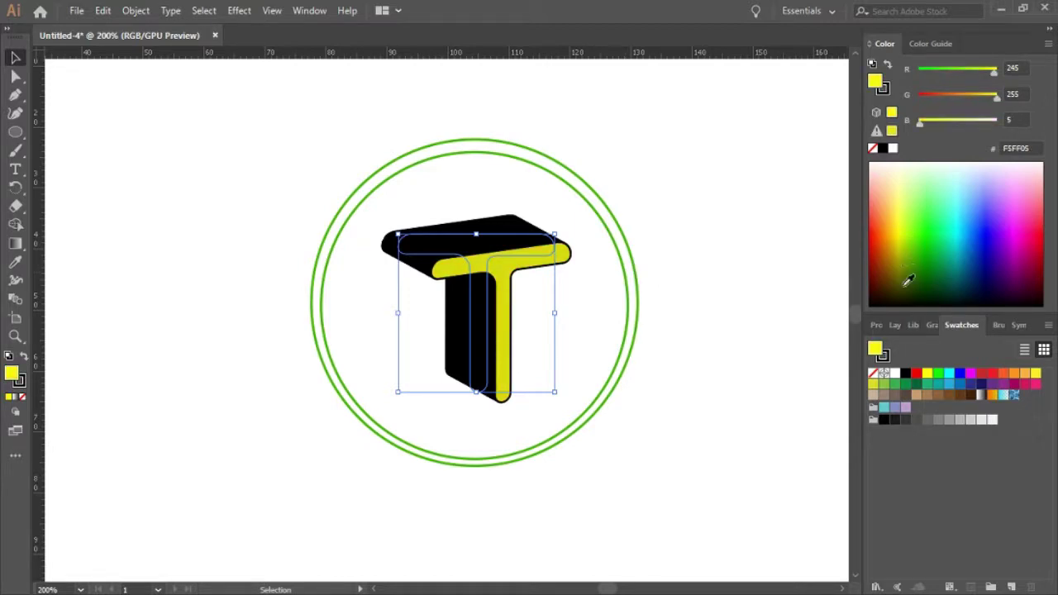
{"action": "left_click", "coordinate": [1036, 373]}
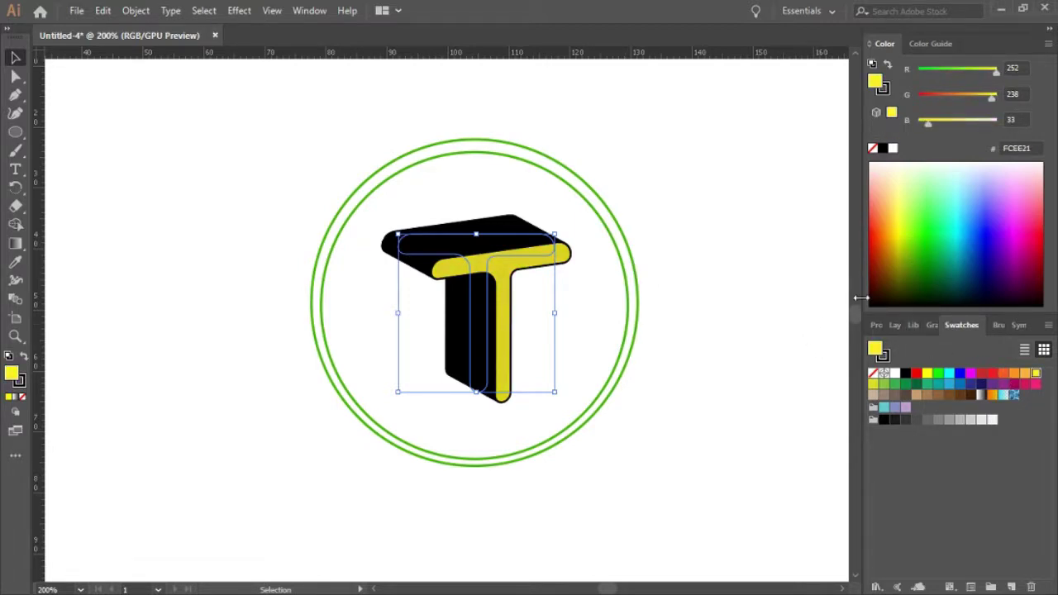
{"action": "mouse_move", "coordinate": [905, 262]}
{"action": "left_mouse_down"}
{"action": "mouse_move", "coordinate": [902, 198]}
{"action": "mouse_move", "coordinate": [906, 242]}
{"action": "left_mouse_up"}
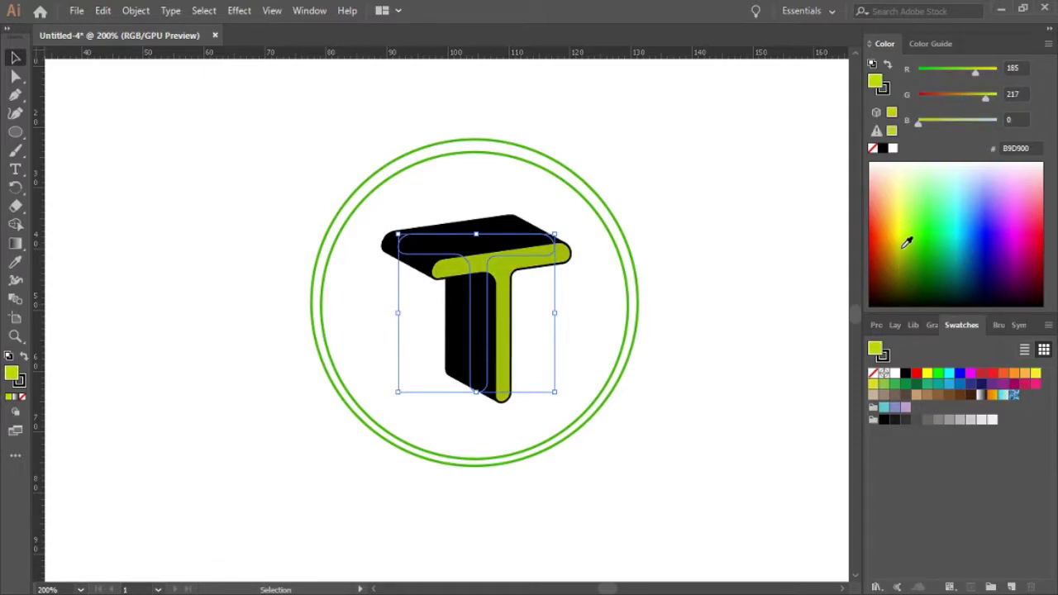
Step: Try several fills on the inner circle, ending with dark green 007425
{"action": "left_click", "coordinate": [440, 157]}
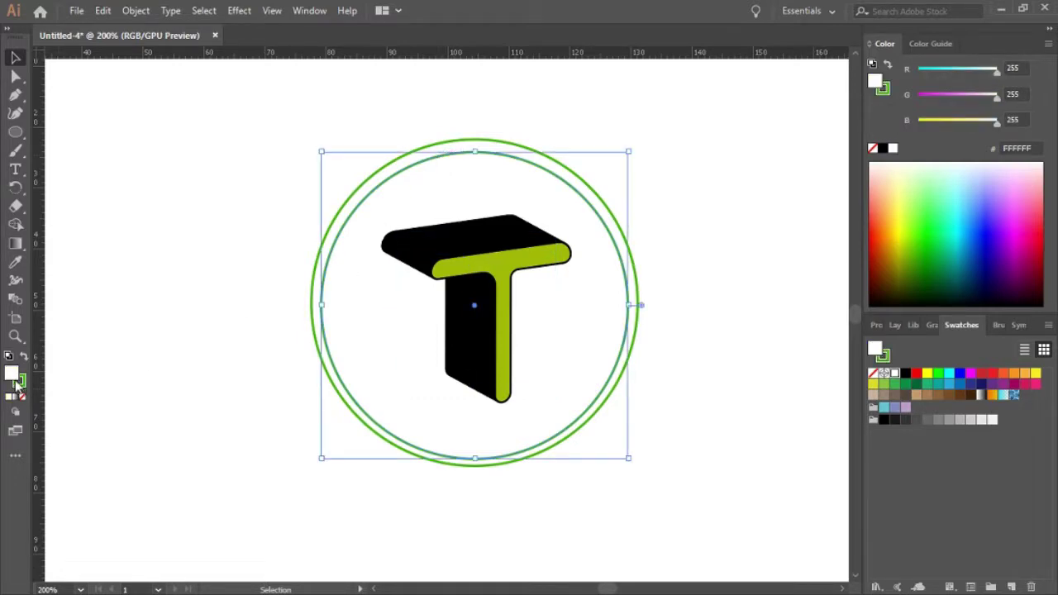
{"action": "mouse_move", "coordinate": [883, 283]}
{"action": "left_mouse_down"}
{"action": "mouse_move", "coordinate": [921, 224]}
{"action": "mouse_move", "coordinate": [890, 231]}
{"action": "mouse_move", "coordinate": [890, 244]}
{"action": "mouse_move", "coordinate": [890, 210]}
{"action": "mouse_move", "coordinate": [885, 223]}
{"action": "left_mouse_up"}
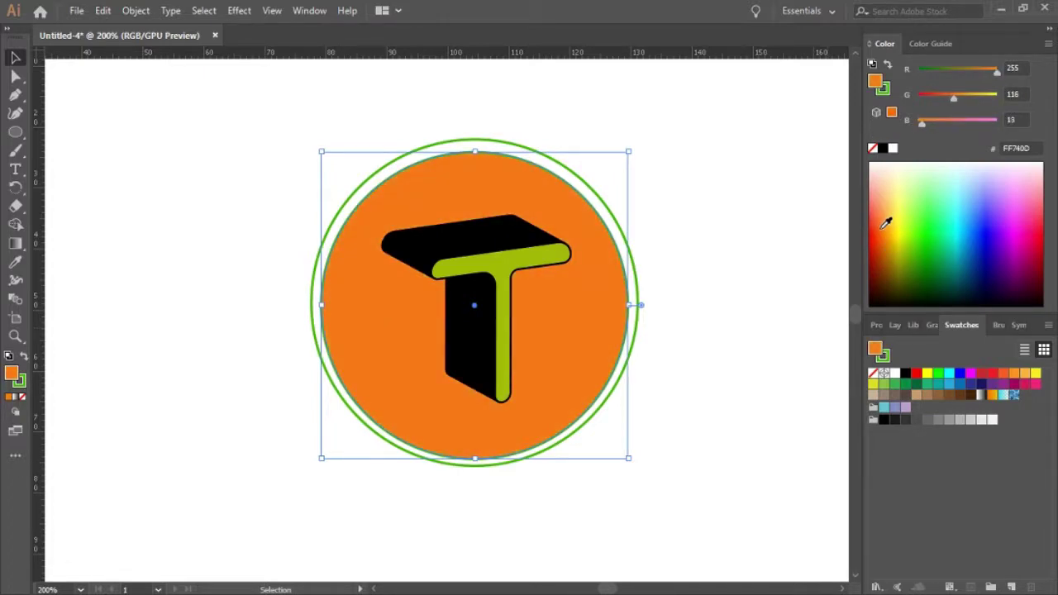
{"action": "left_click", "coordinate": [1023, 261]}
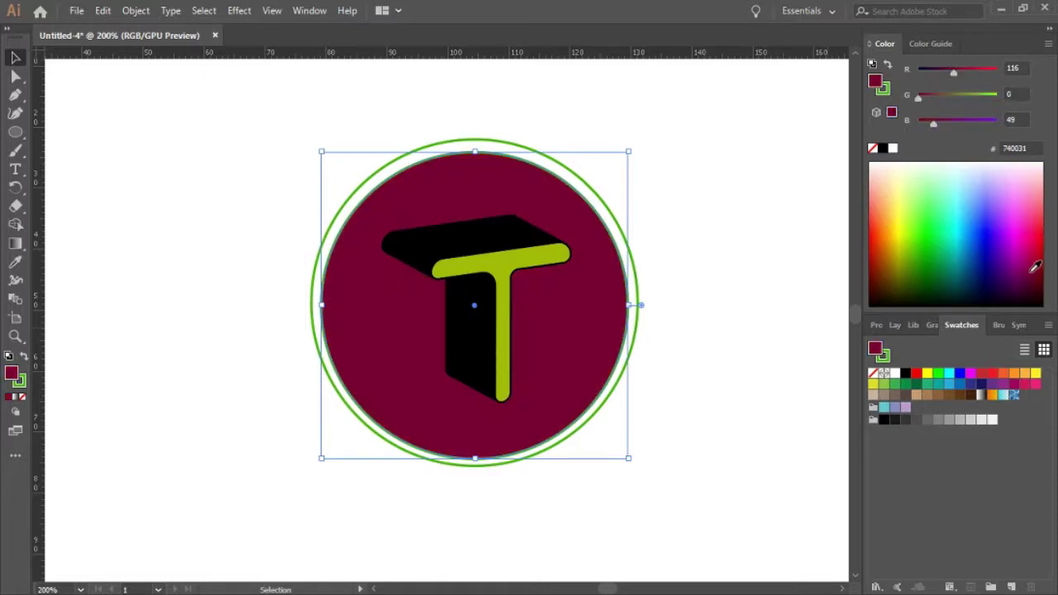
{"action": "left_click", "coordinate": [1033, 223]}
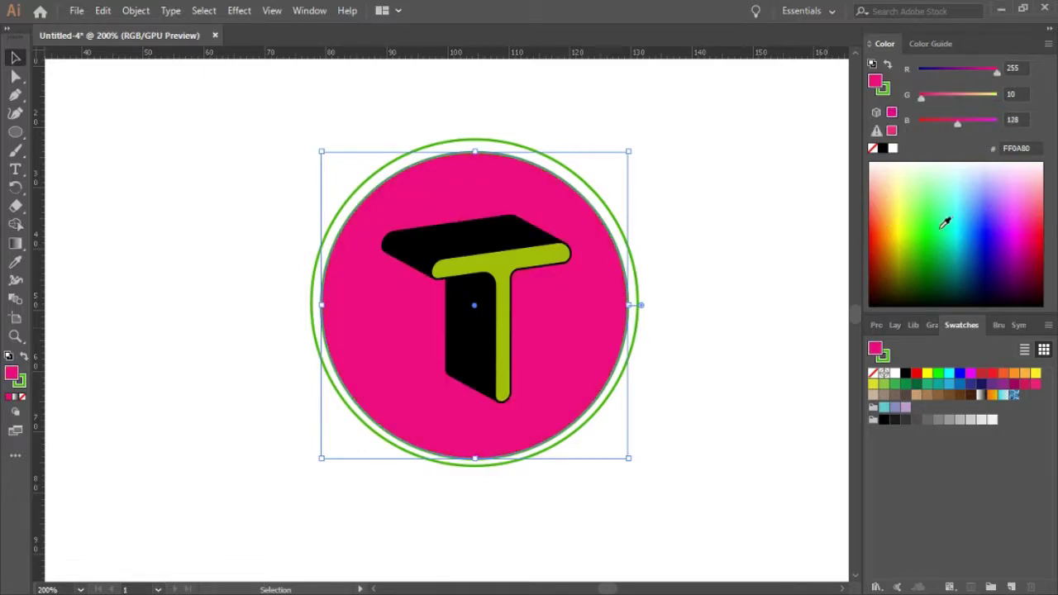
{"action": "left_click_drag", "start_coordinate": [939, 259], "coordinate": [938, 269]}
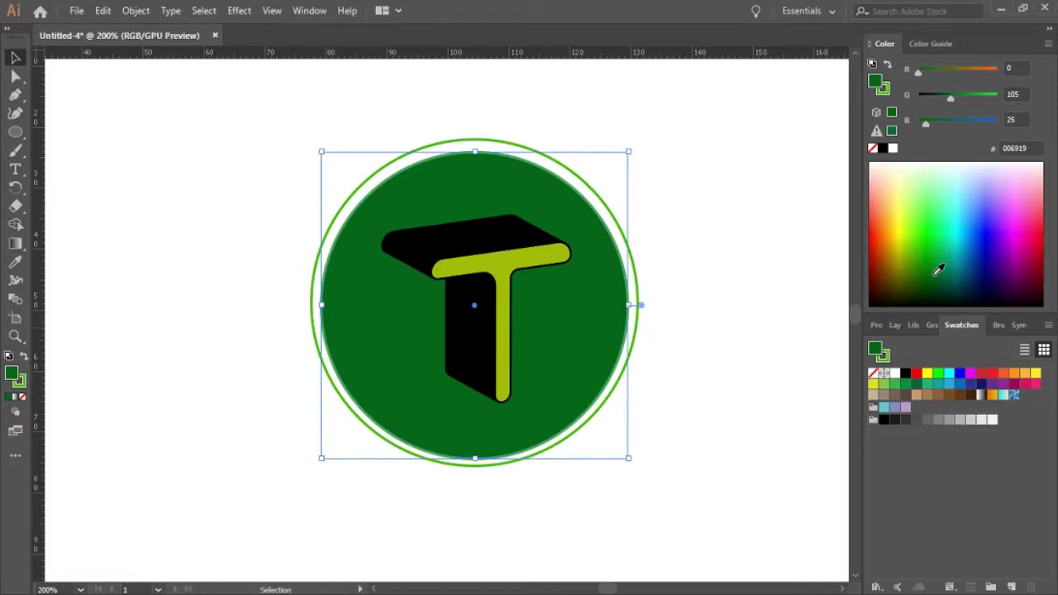
{"action": "left_click_drag", "start_coordinate": [936, 271], "coordinate": [942, 267]}
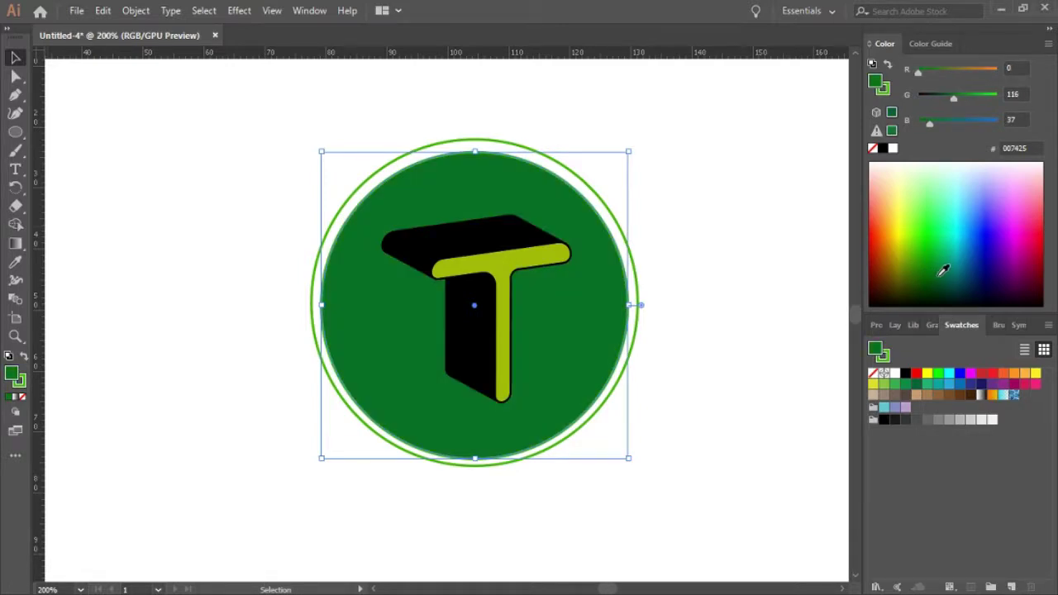
Step: Shrink the outer circle slightly and fill it near-black 0A0100 with a white outline
{"action": "left_click", "coordinate": [524, 147]}
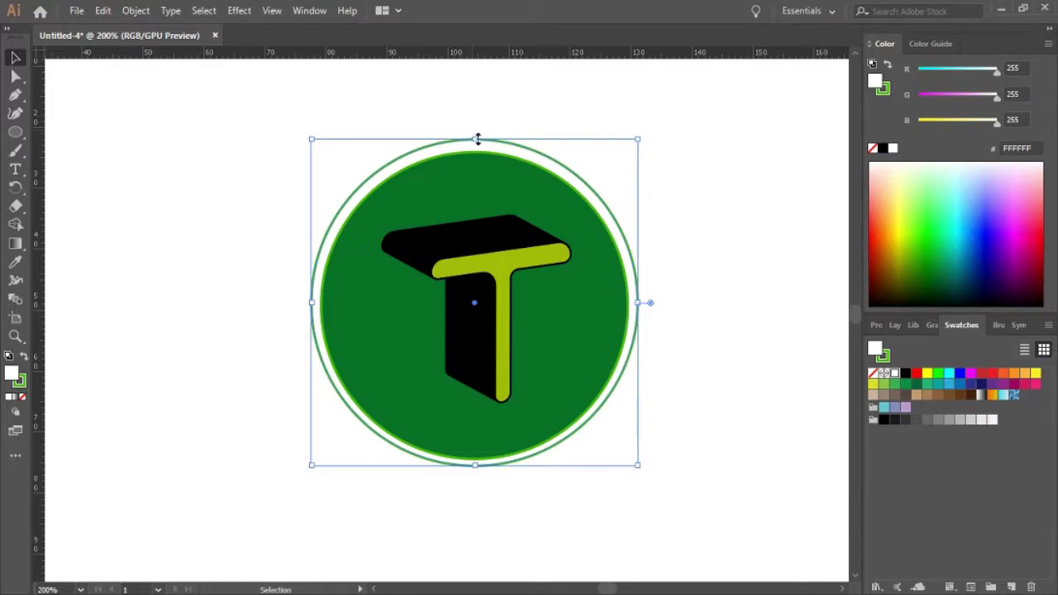
{"action": "left_click_drag", "start_coordinate": [477, 139], "coordinate": [478, 143]}
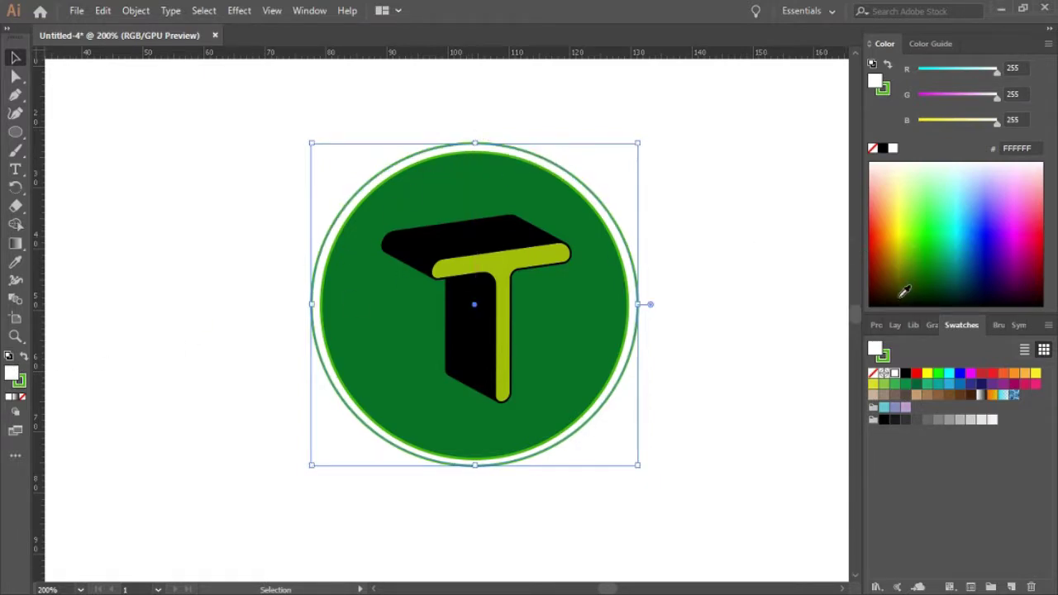
{"action": "left_click", "coordinate": [881, 296]}
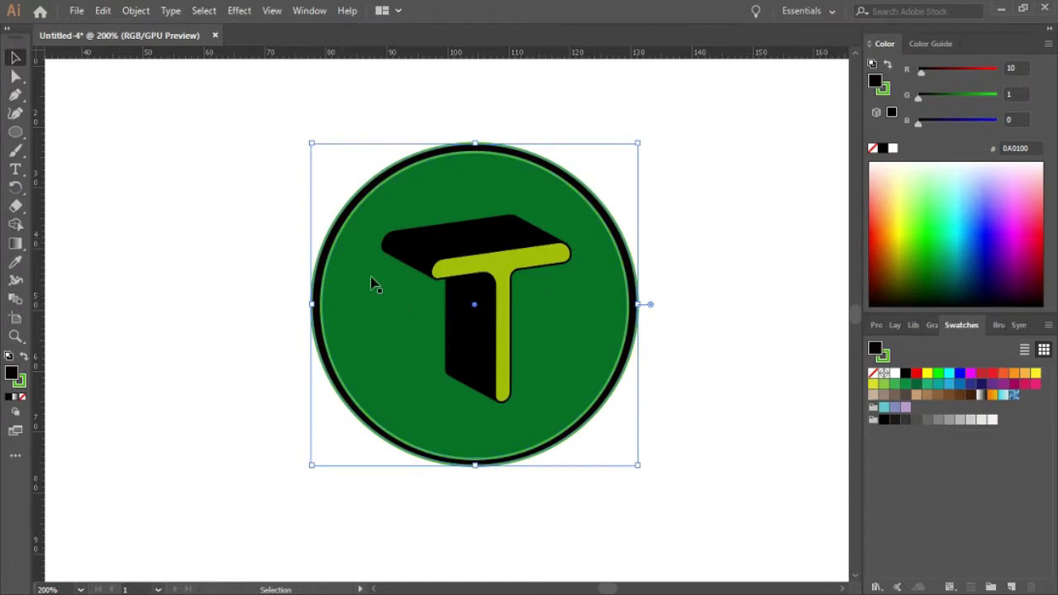
{"action": "left_click", "coordinate": [20, 382]}
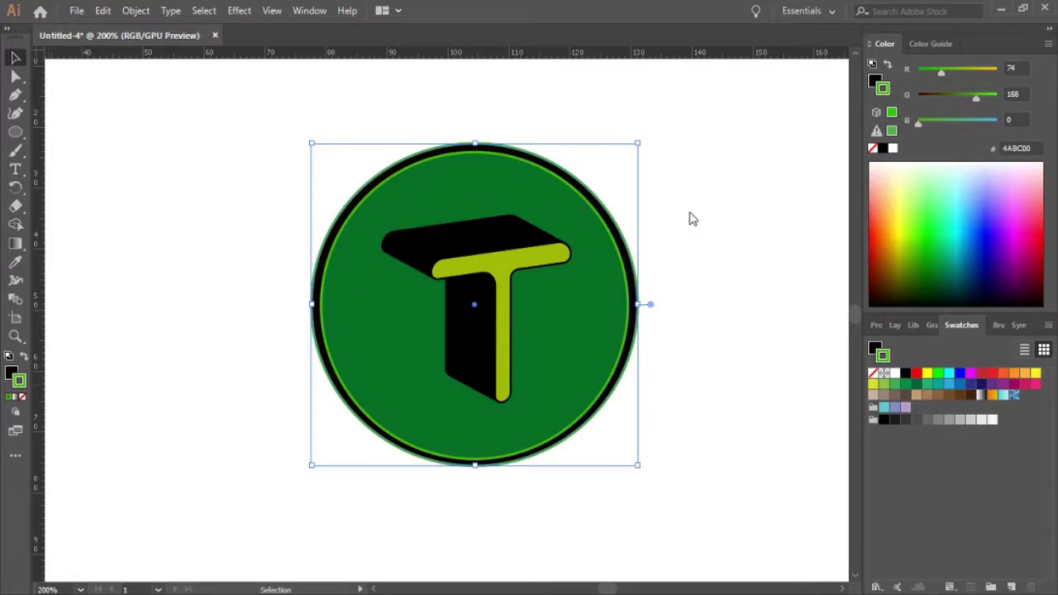
{"action": "key", "text": "ctrl+z"}
{"action": "left_click", "coordinate": [10, 373]}
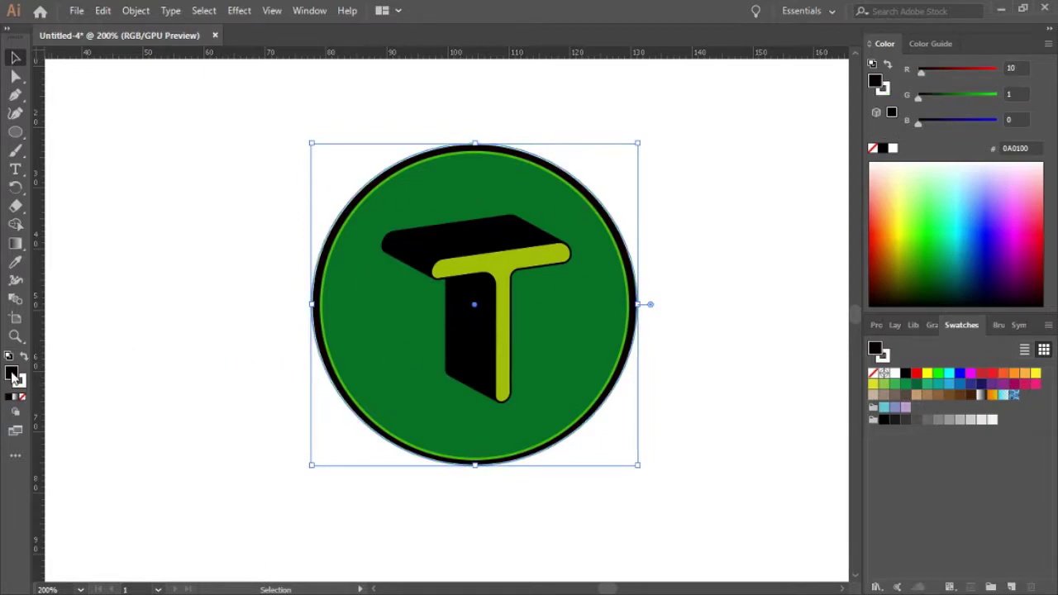
{"action": "left_click", "coordinate": [147, 381]}
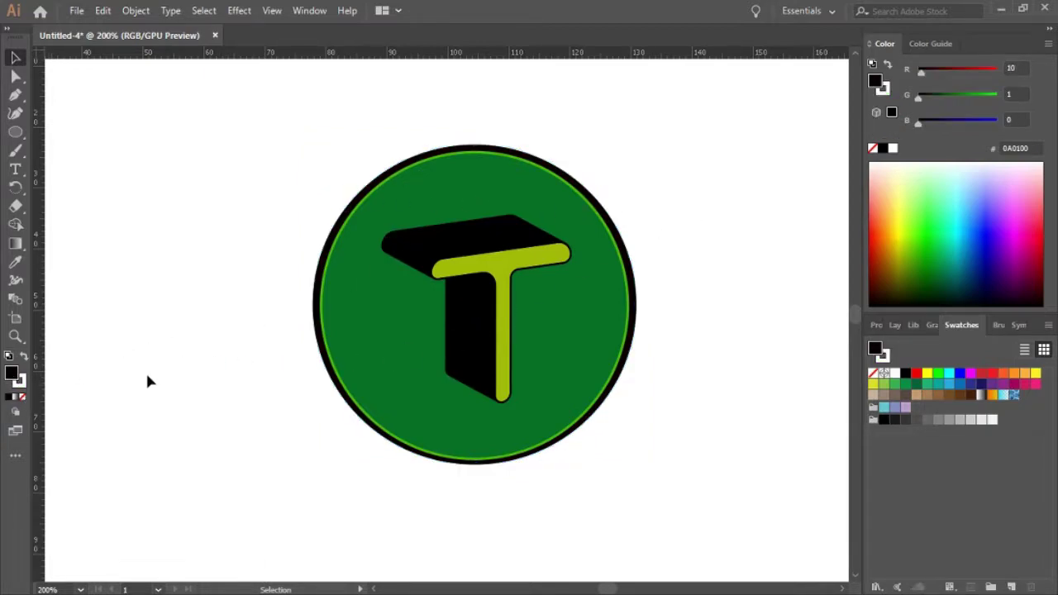
{"action": "left_click", "coordinate": [317, 325]}
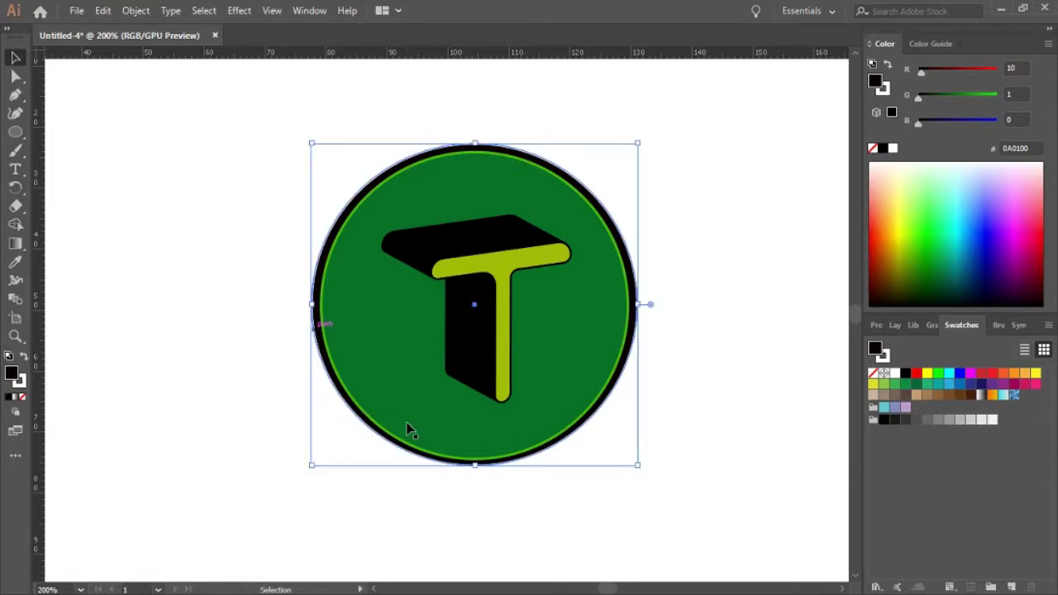
Step: Set the inner green circle's stroke to None and open the Gradient panel for it
{"action": "left_click", "coordinate": [617, 371]}
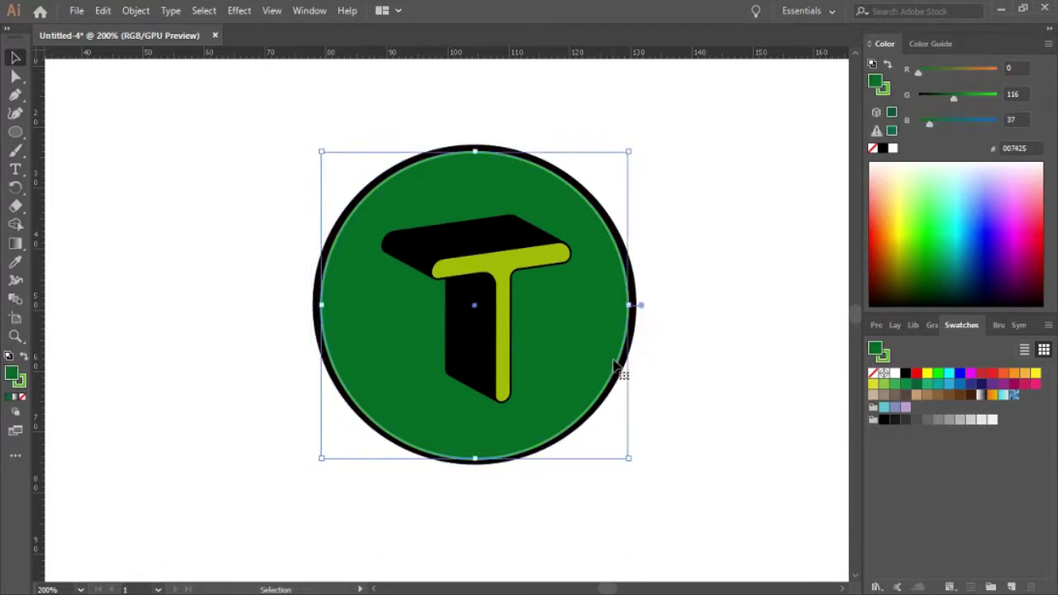
{"action": "left_click", "coordinate": [20, 380]}
{"action": "left_click", "coordinate": [23, 397]}
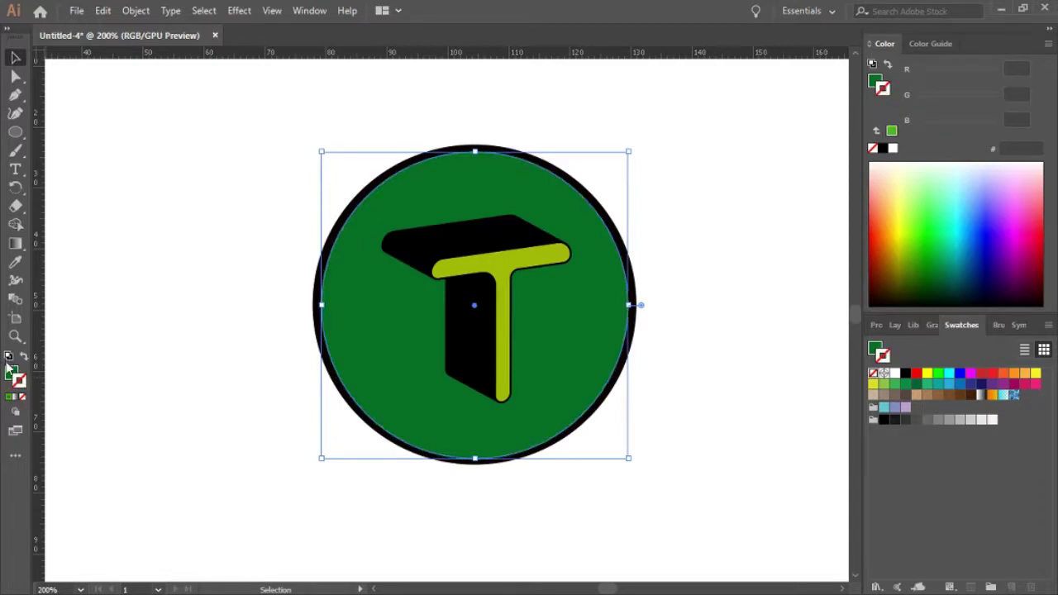
{"action": "left_click", "coordinate": [12, 373]}
{"action": "left_click", "coordinate": [132, 378]}
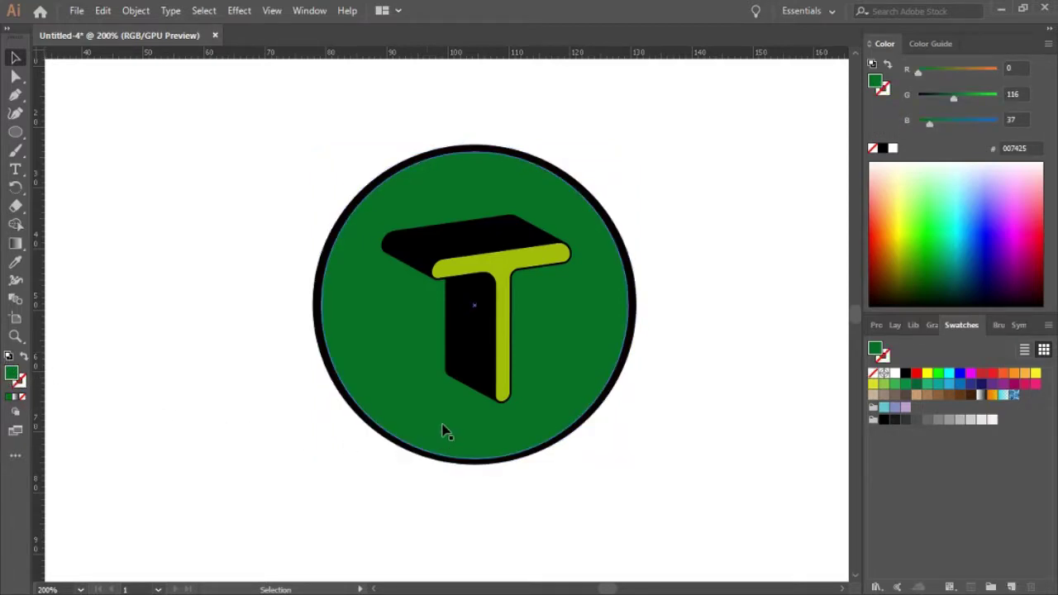
{"action": "left_click", "coordinate": [613, 361]}
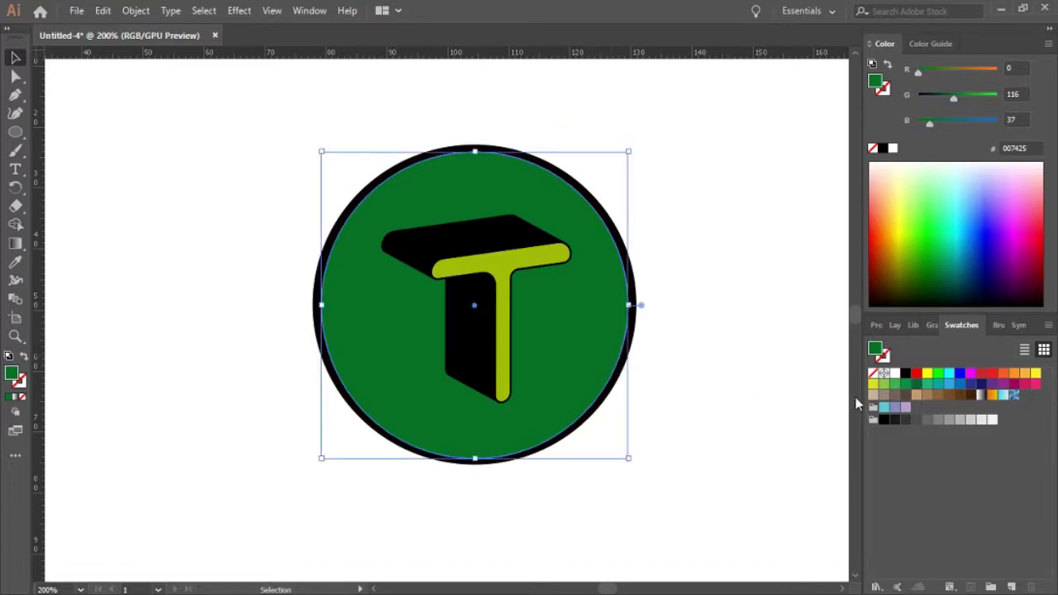
{"action": "left_click", "coordinate": [998, 325]}
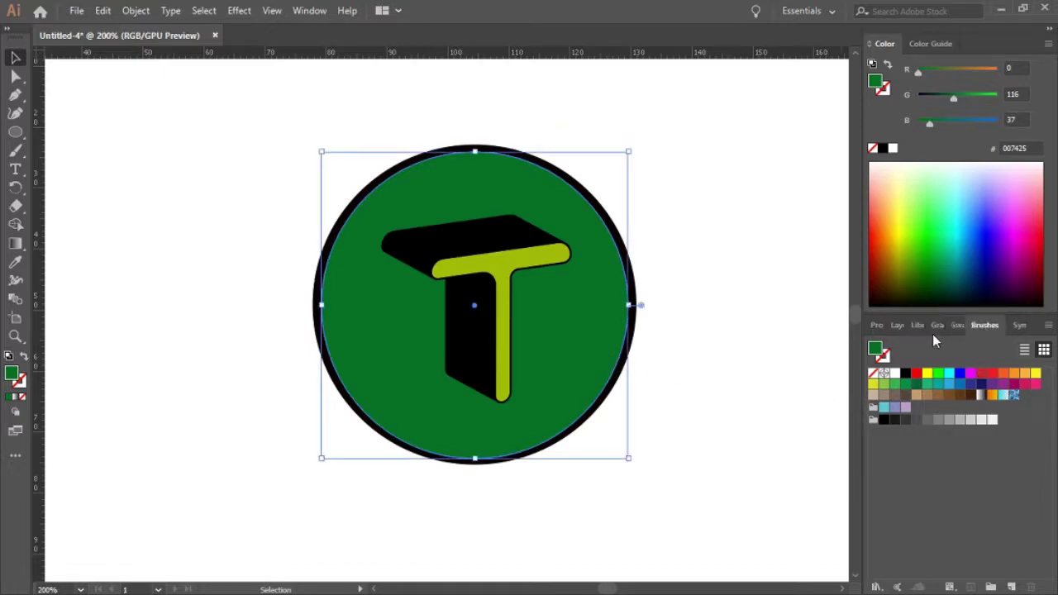
{"action": "left_click", "coordinate": [934, 324]}
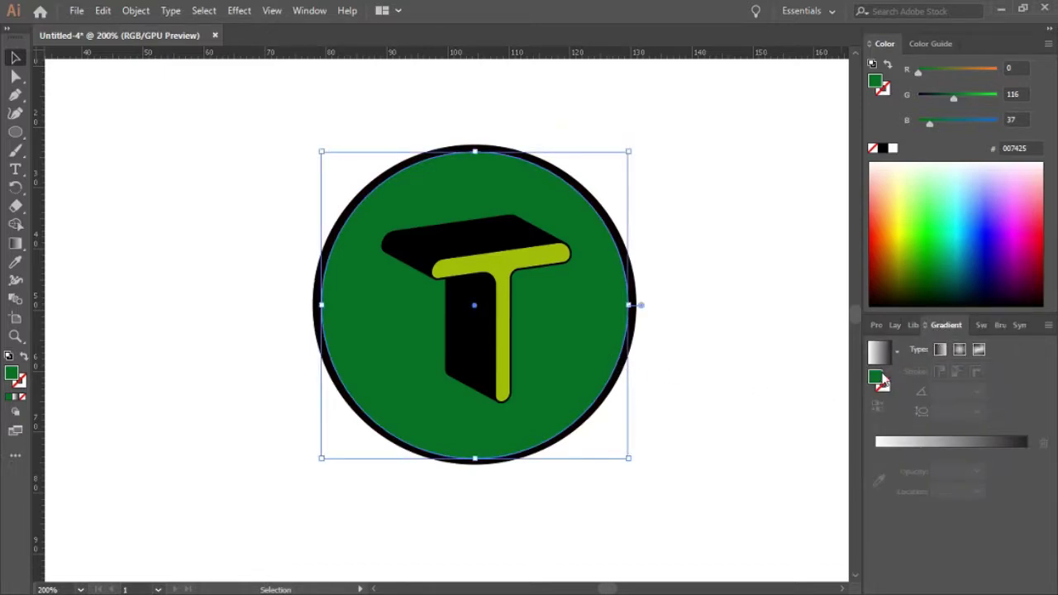
Step: Fill the circle with a gradient, adding stops coloured green on the right and dark red in the middle
{"action": "left_click", "coordinate": [950, 443]}
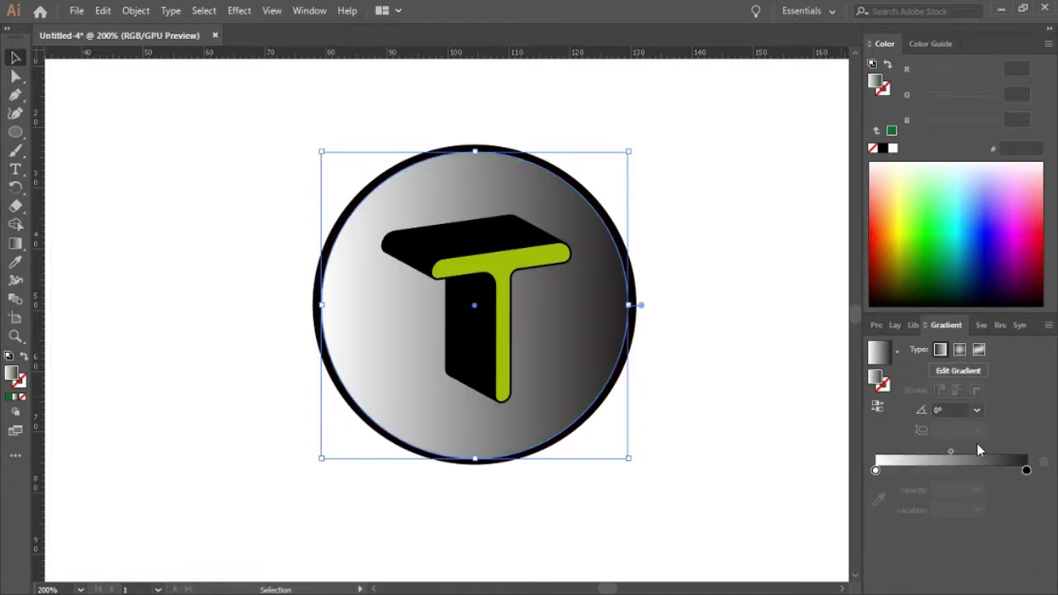
{"action": "mouse_move", "coordinate": [1026, 471]}
{"action": "left_mouse_down"}
{"action": "mouse_move", "coordinate": [979, 470]}
{"action": "mouse_move", "coordinate": [1022, 470]}
{"action": "left_mouse_up"}
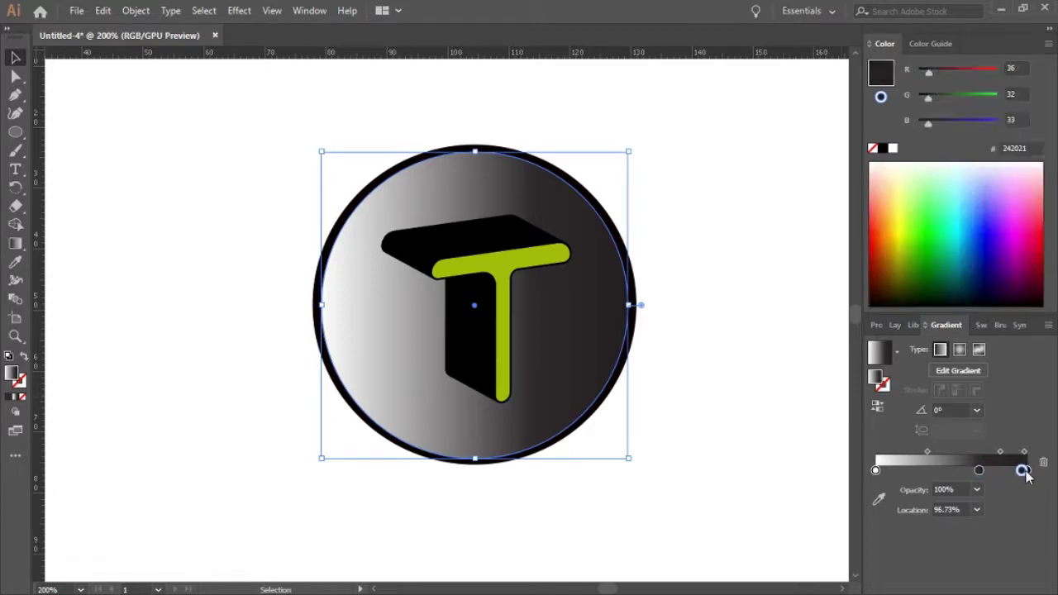
{"action": "left_click_drag", "start_coordinate": [924, 277], "coordinate": [940, 260]}
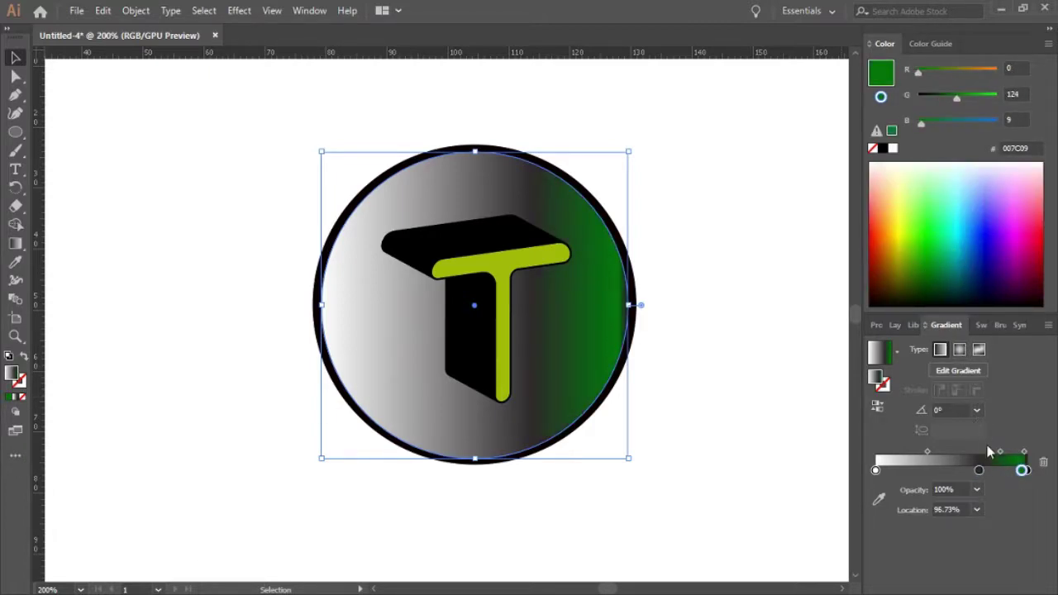
{"action": "left_click", "coordinate": [980, 471]}
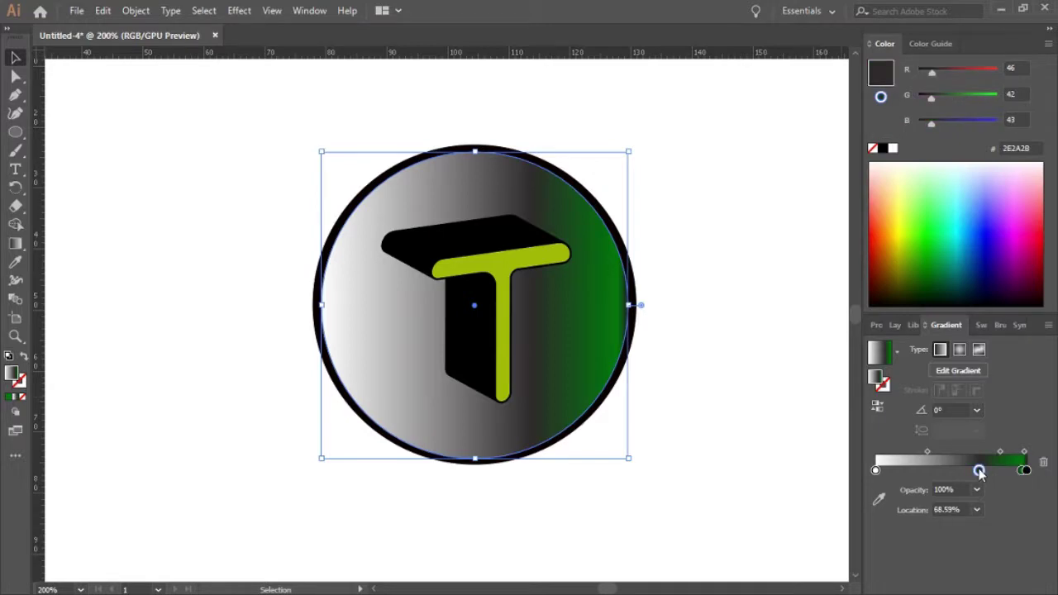
{"action": "left_click", "coordinate": [906, 274]}
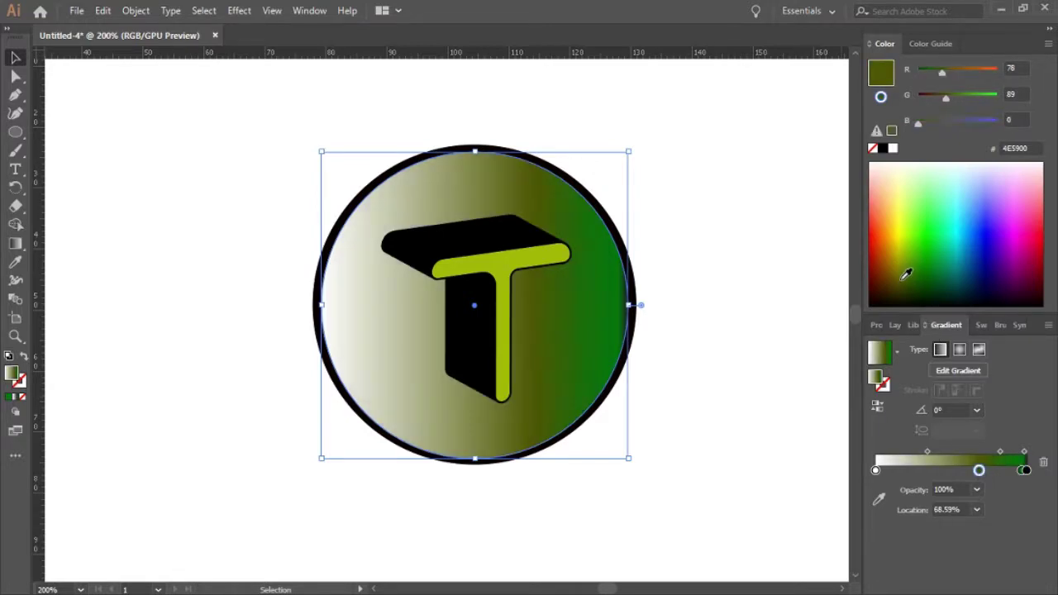
{"action": "left_click_drag", "start_coordinate": [892, 265], "coordinate": [887, 246]}
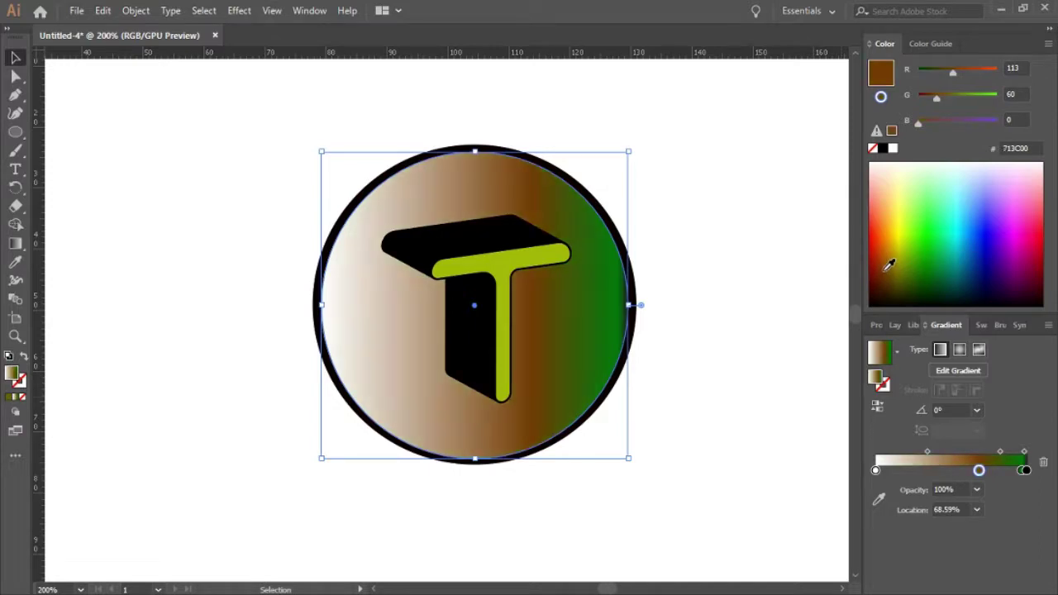
{"action": "left_click", "coordinate": [879, 249]}
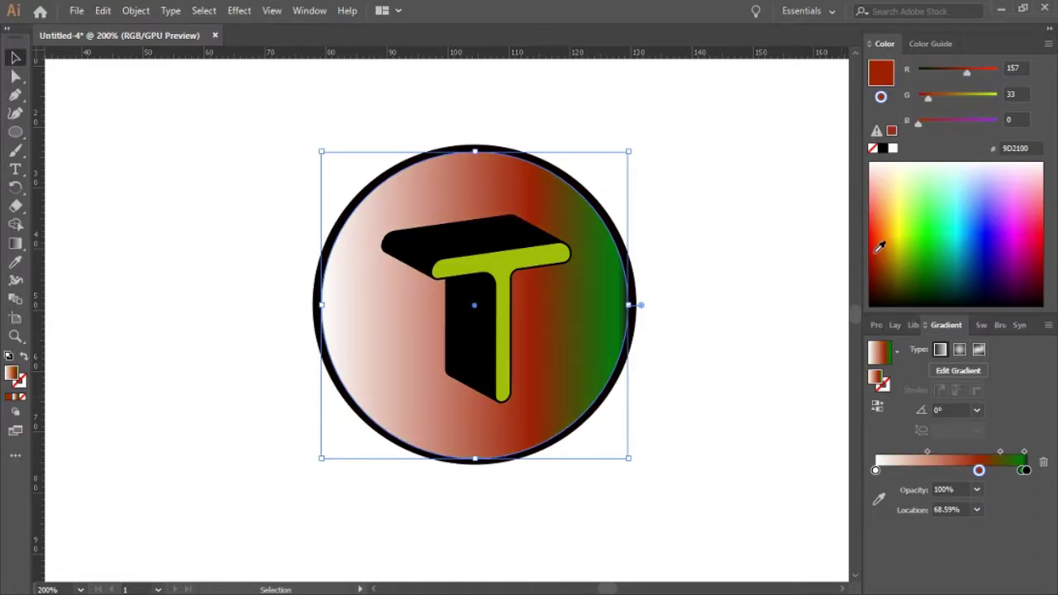
Step: Delete the white left stop and place the red stop at about 37% and green at about 75%
{"action": "left_click", "coordinate": [878, 471]}
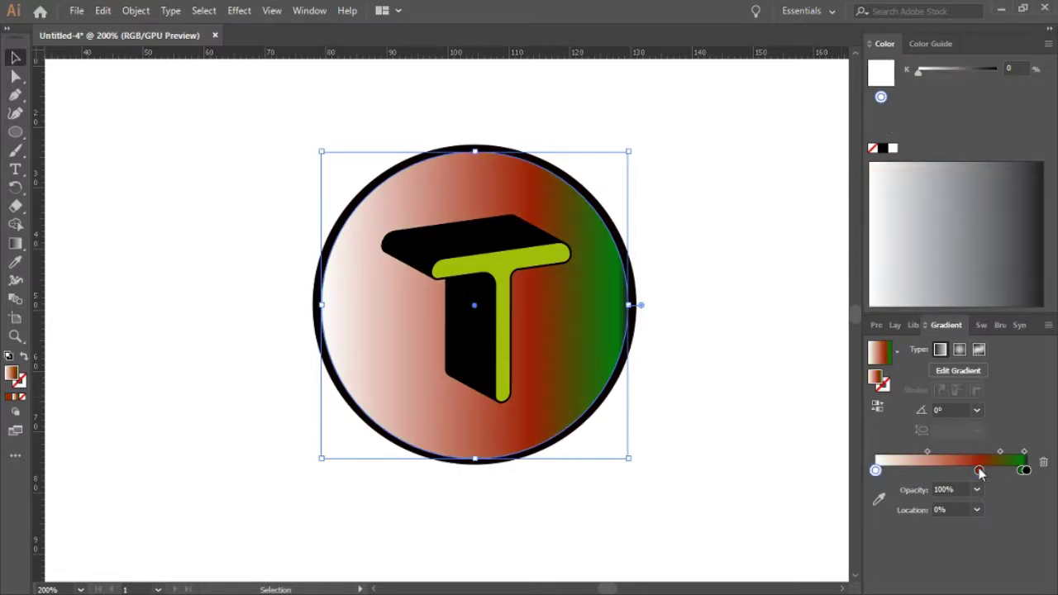
{"action": "left_click", "coordinate": [1042, 462]}
{"action": "left_click_drag", "start_coordinate": [979, 470], "coordinate": [931, 470]}
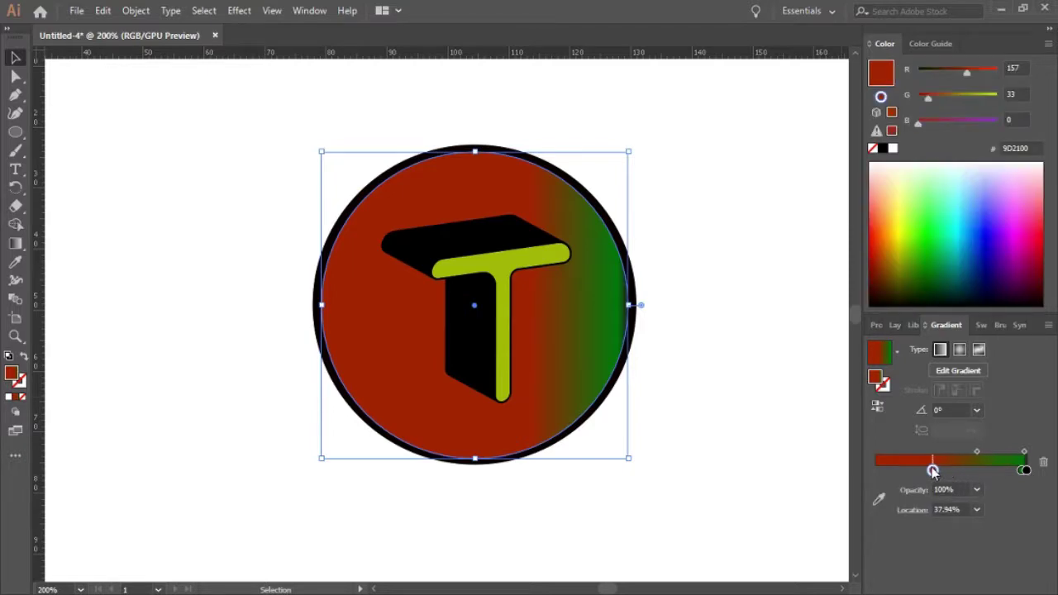
{"action": "left_click_drag", "start_coordinate": [1023, 470], "coordinate": [989, 470]}
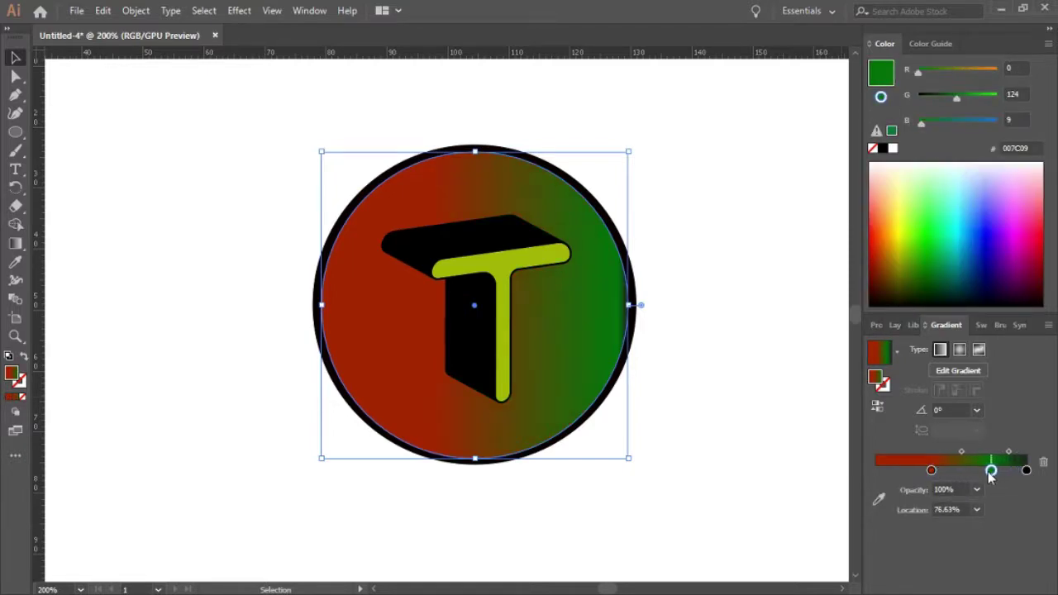
Step: Switch the disc to a radial gradient with green at the centre and red outside at about 72%
{"action": "left_click", "coordinate": [959, 350]}
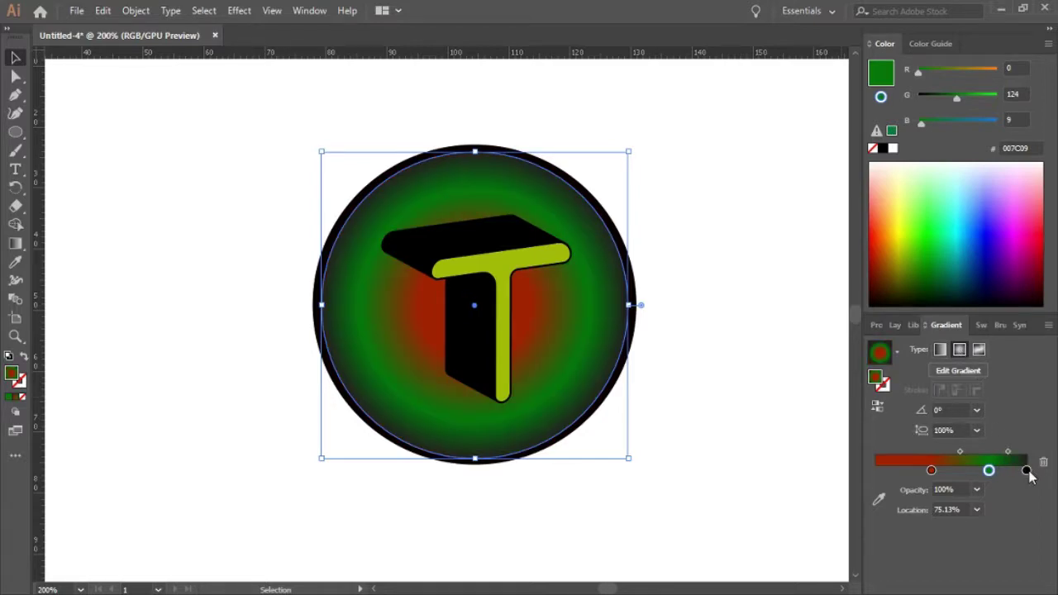
{"action": "left_click_drag", "start_coordinate": [1024, 473], "coordinate": [1028, 475]}
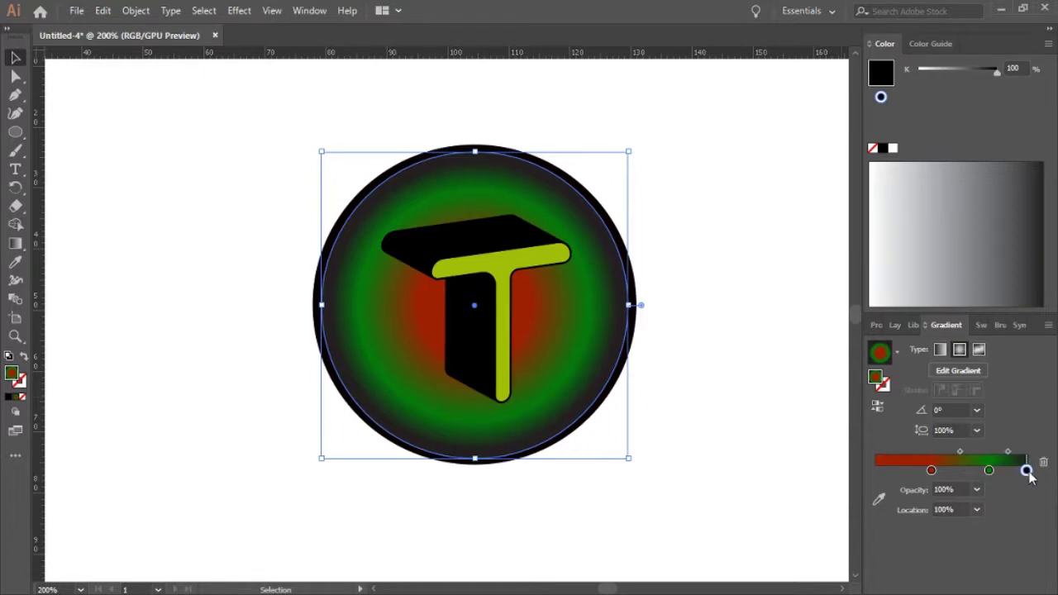
{"action": "left_click_drag", "start_coordinate": [933, 470], "coordinate": [907, 470]}
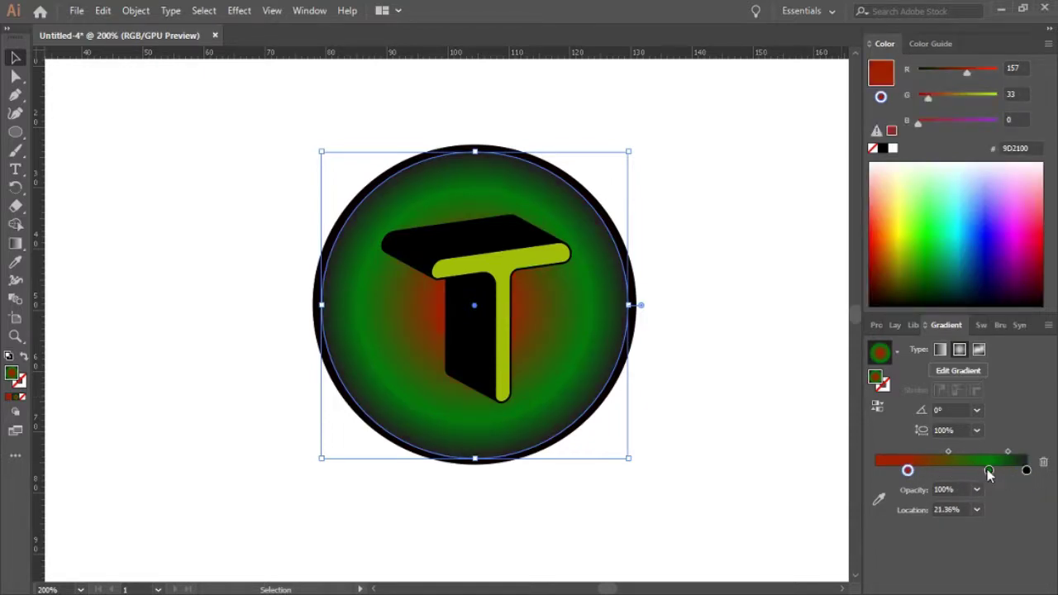
{"action": "left_click_drag", "start_coordinate": [988, 471], "coordinate": [978, 474]}
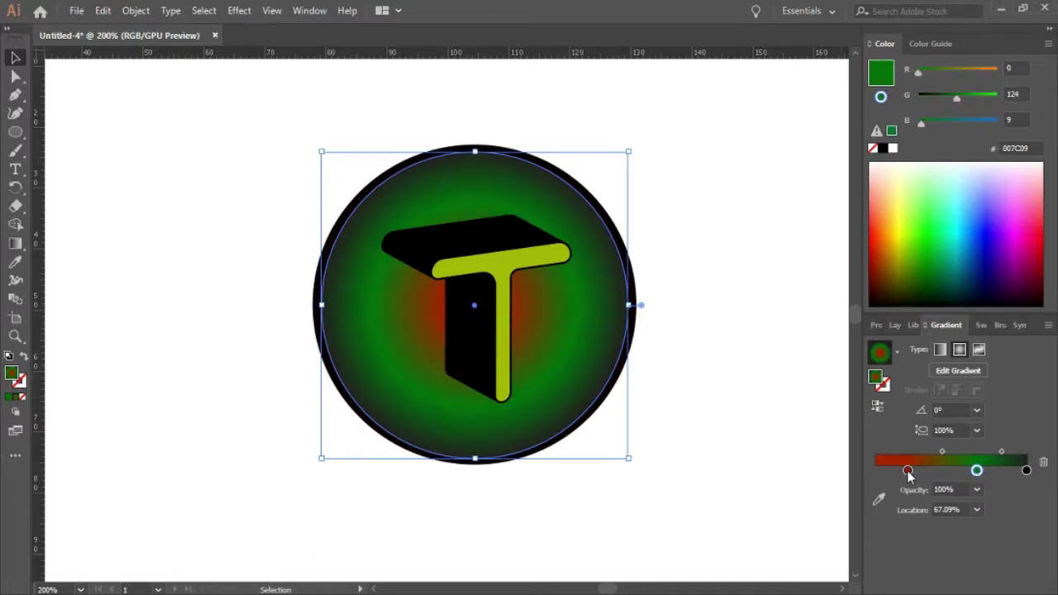
{"action": "mouse_move", "coordinate": [907, 470]}
{"action": "left_mouse_down"}
{"action": "mouse_move", "coordinate": [1002, 470]}
{"action": "mouse_move", "coordinate": [904, 471]}
{"action": "left_mouse_up"}
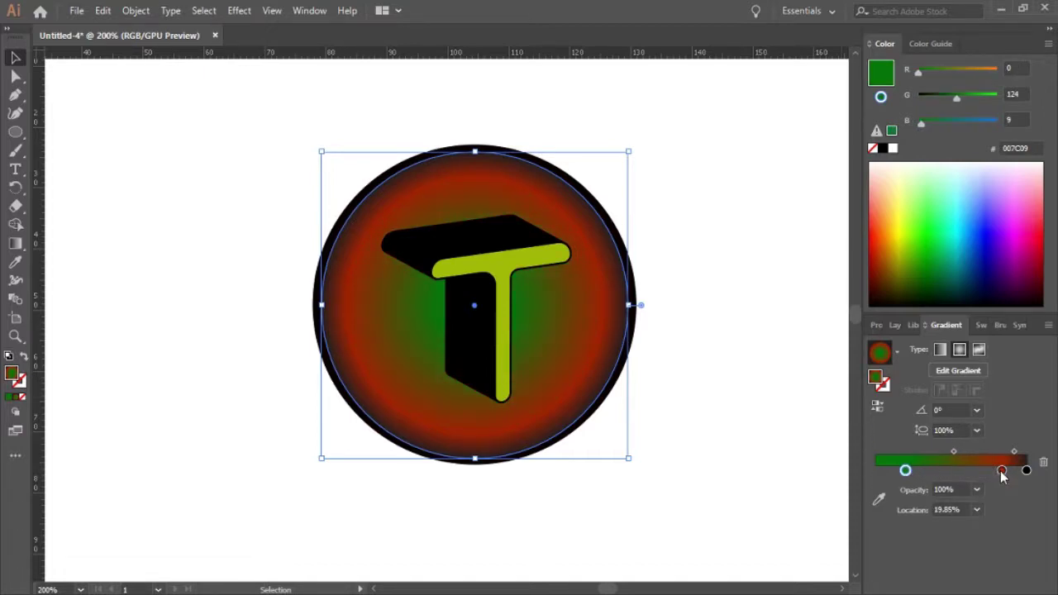
{"action": "left_click_drag", "start_coordinate": [1002, 471], "coordinate": [983, 471]}
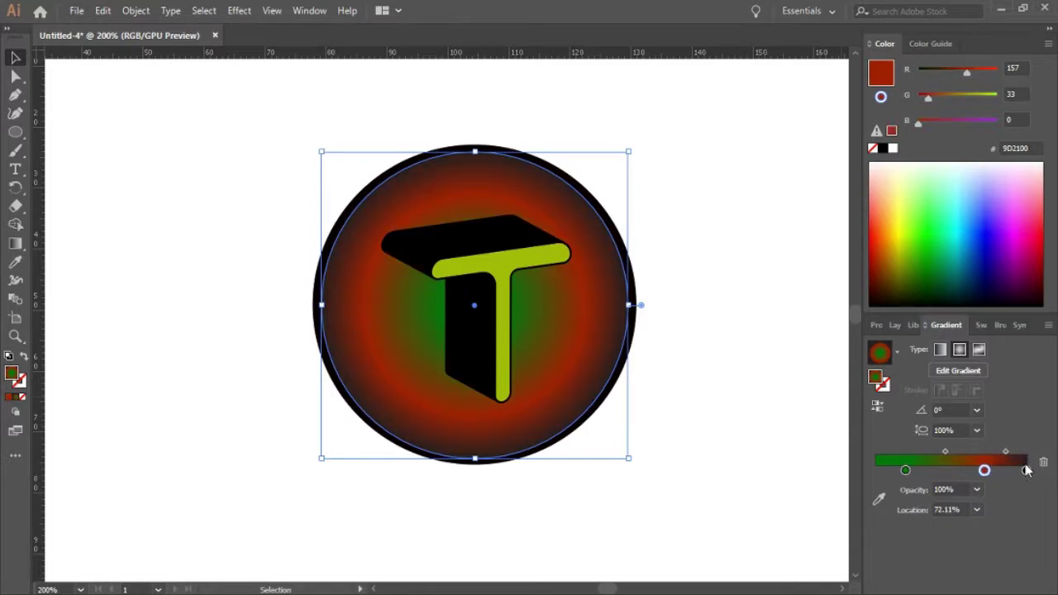
{"action": "left_click", "coordinate": [507, 272]}
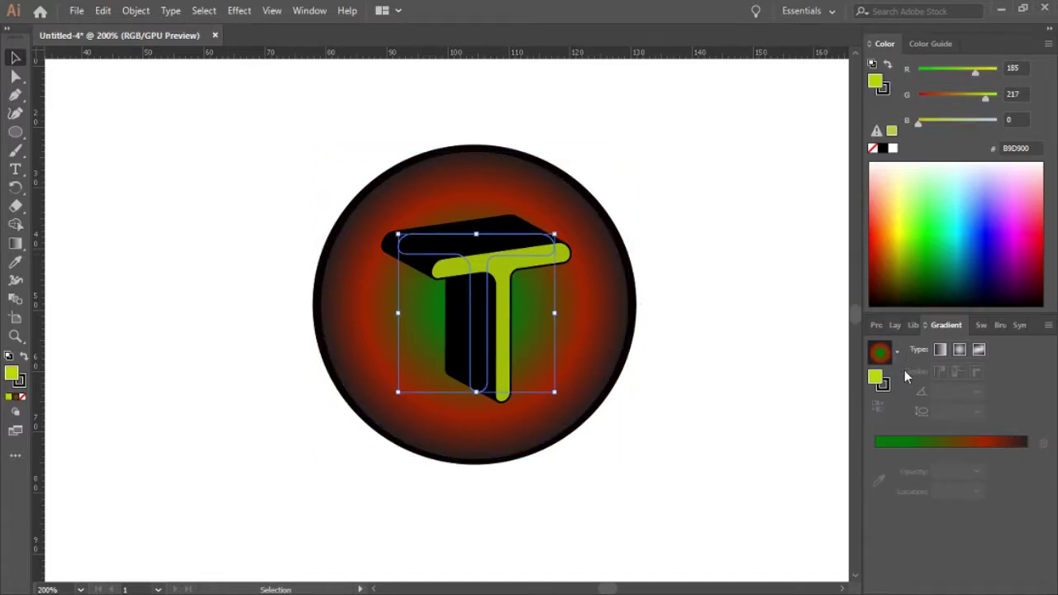
Step: Try several colours on the T face, settling on bright green 7BFF02, then deselect
{"action": "left_click", "coordinate": [904, 278]}
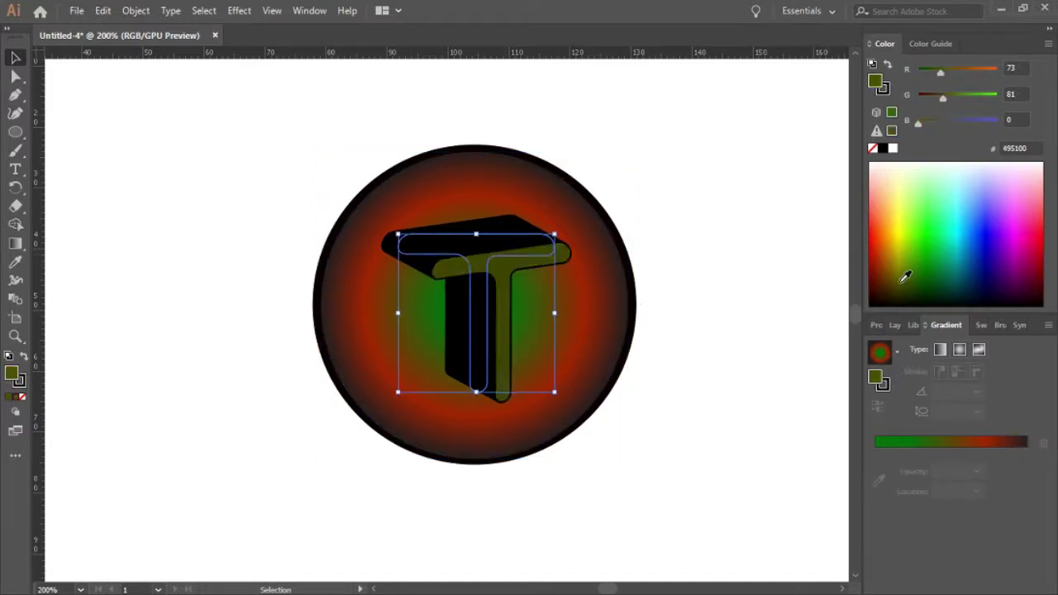
{"action": "left_click_drag", "start_coordinate": [912, 246], "coordinate": [940, 216]}
{"action": "left_click", "coordinate": [997, 238]}
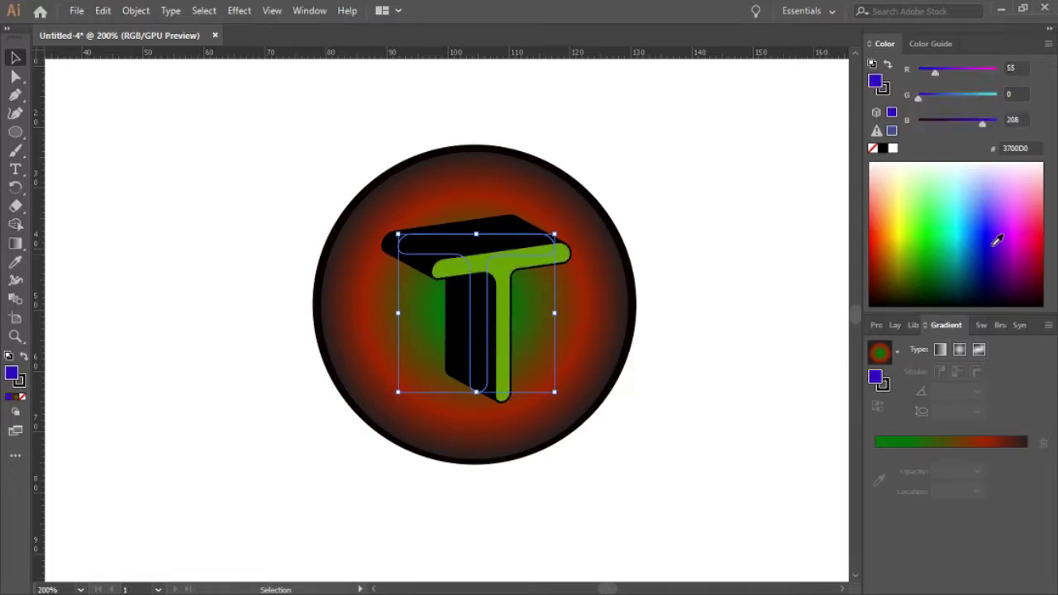
{"action": "left_click", "coordinate": [1032, 191]}
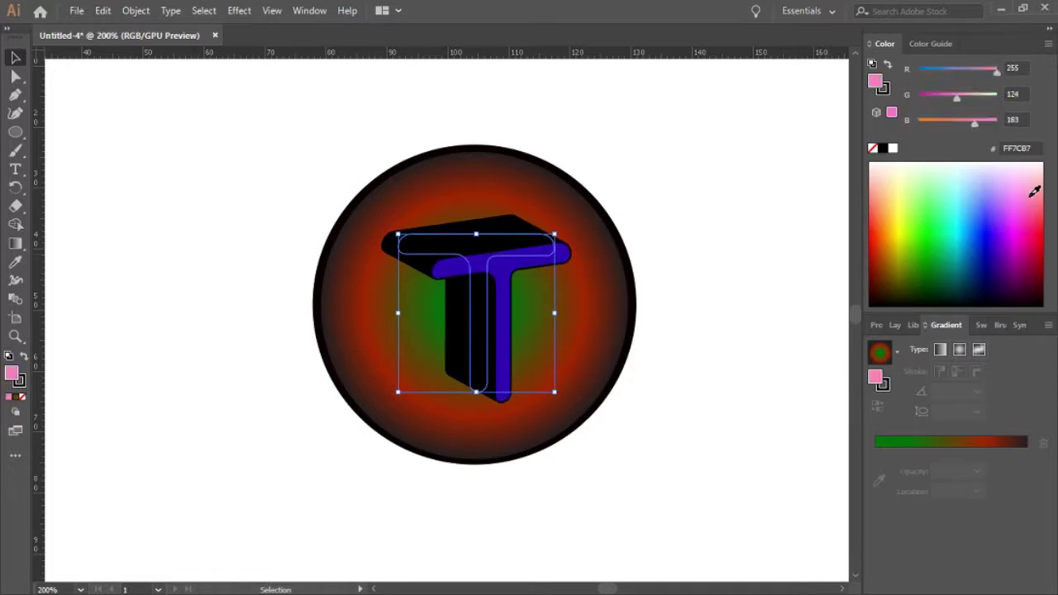
{"action": "left_click", "coordinate": [917, 225]}
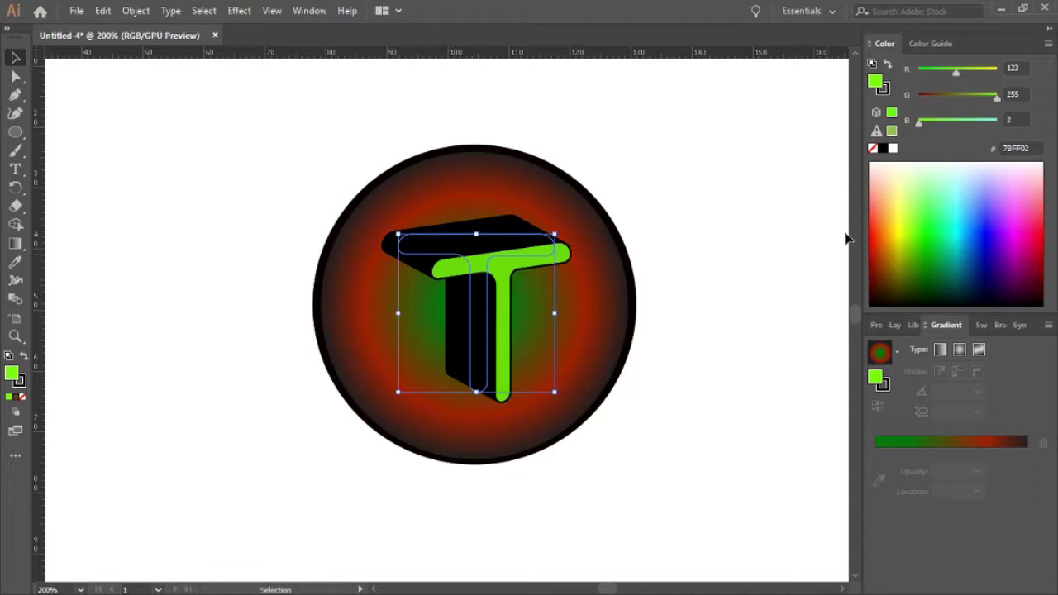
{"action": "left_click", "coordinate": [777, 248]}
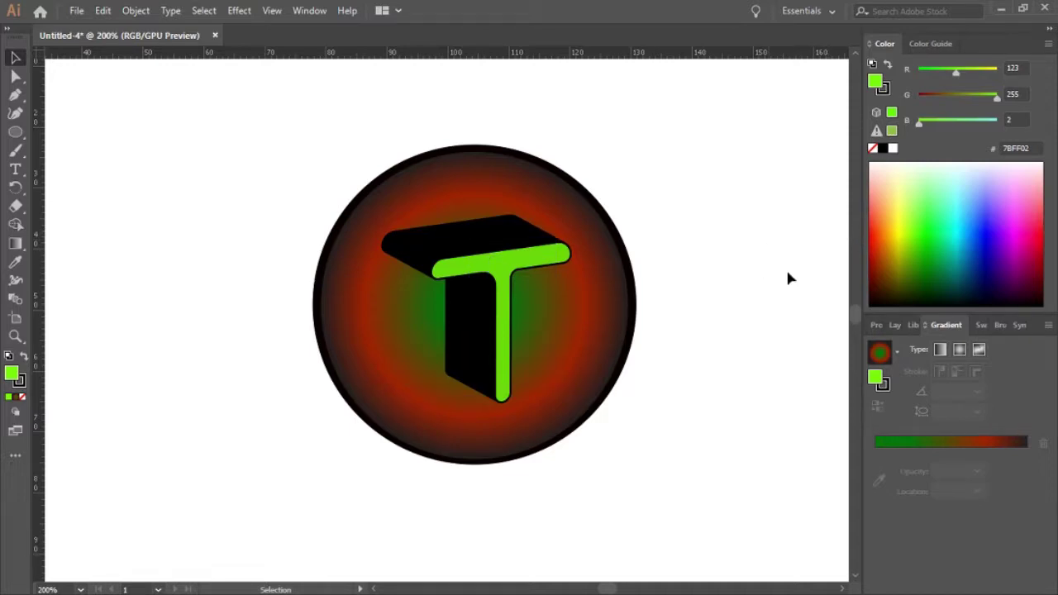
Step: Remove the black end stop from the disc gradient, add an orange stop near 55%, and push red to about 92%
{"action": "left_click", "coordinate": [634, 307]}
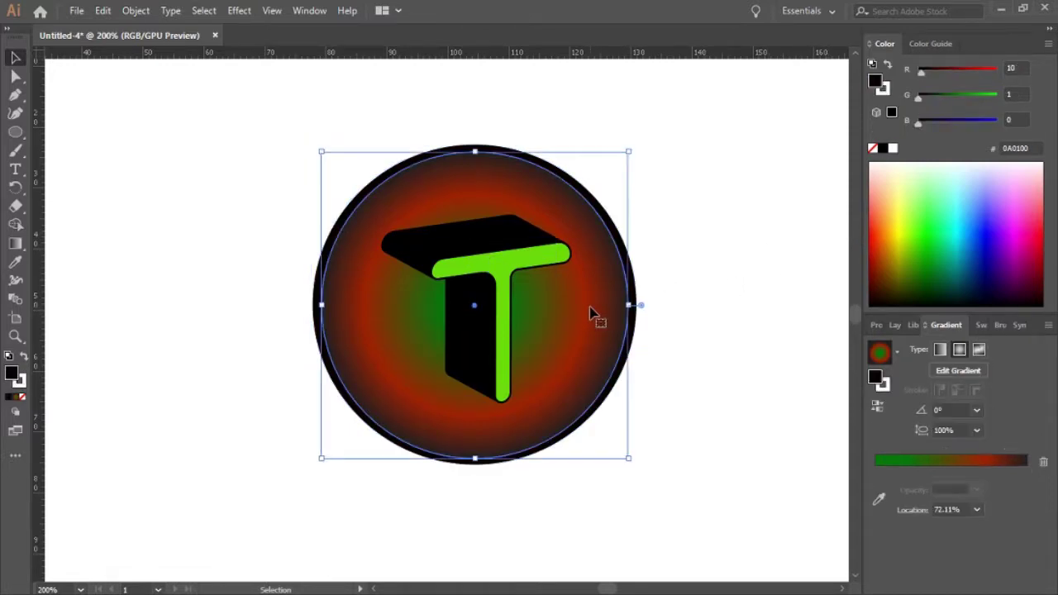
{"action": "left_click", "coordinate": [1026, 471]}
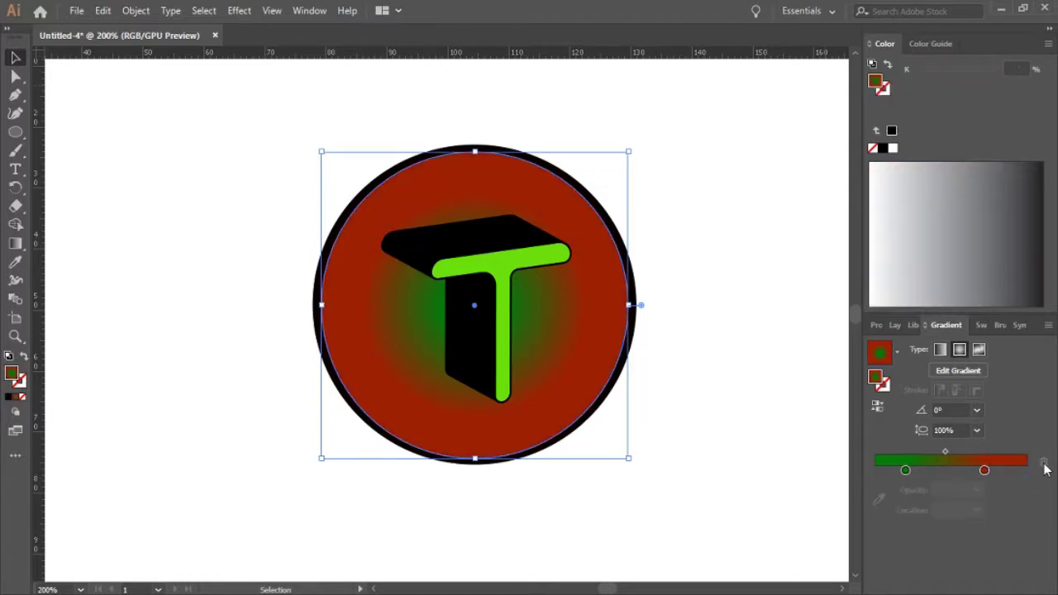
{"action": "left_click", "coordinate": [744, 318]}
{"action": "left_click", "coordinate": [602, 326]}
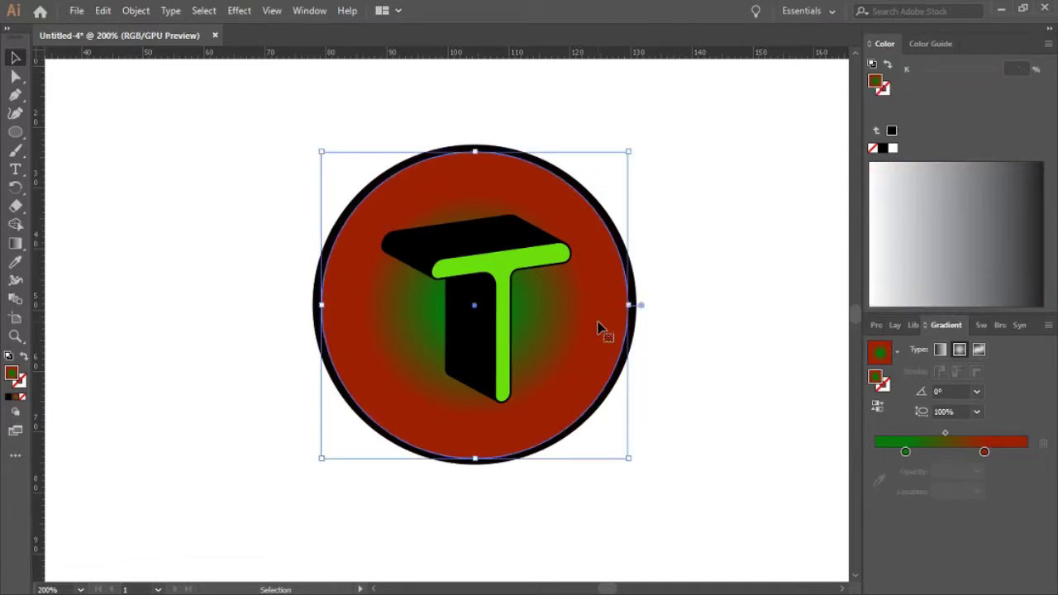
{"action": "left_click", "coordinate": [959, 470]}
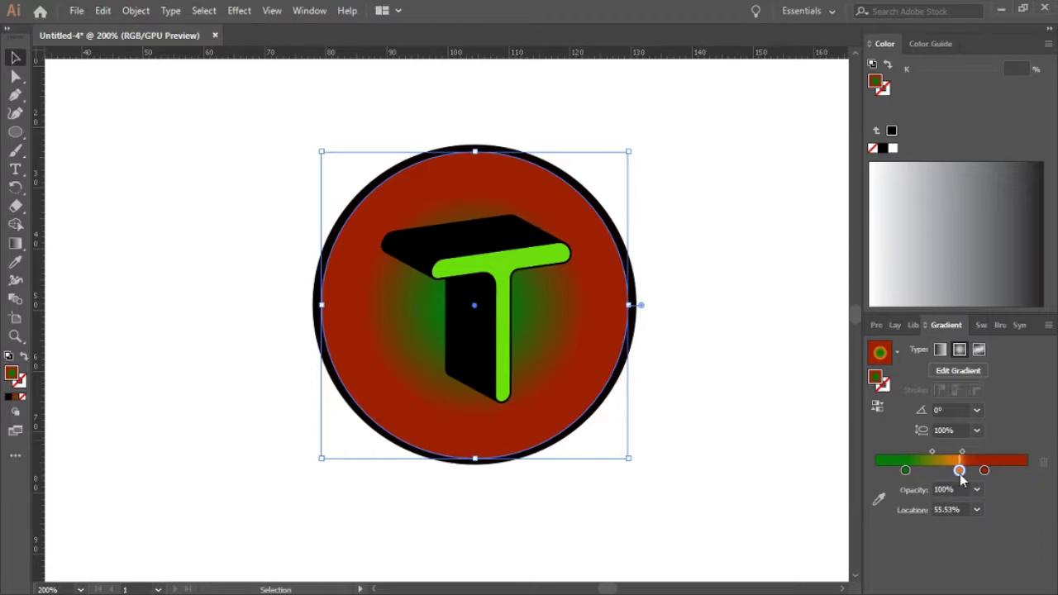
{"action": "left_click_drag", "start_coordinate": [984, 471], "coordinate": [1015, 472]}
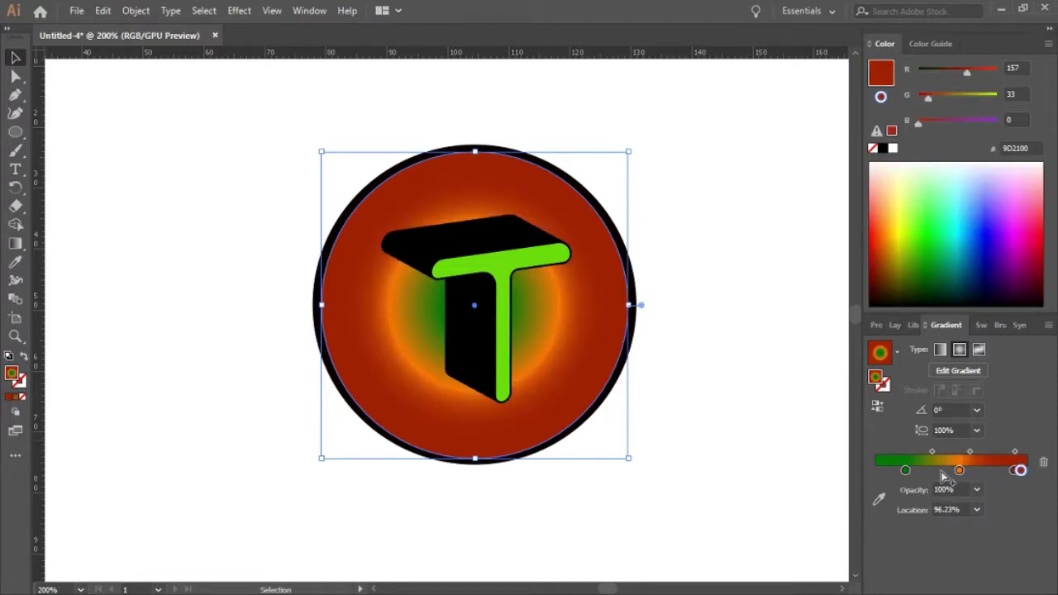
Step: Add a green stop at 76%, delete the inner green, and move orange in to about 23%
{"action": "left_click_drag", "start_coordinate": [959, 470], "coordinate": [991, 471]}
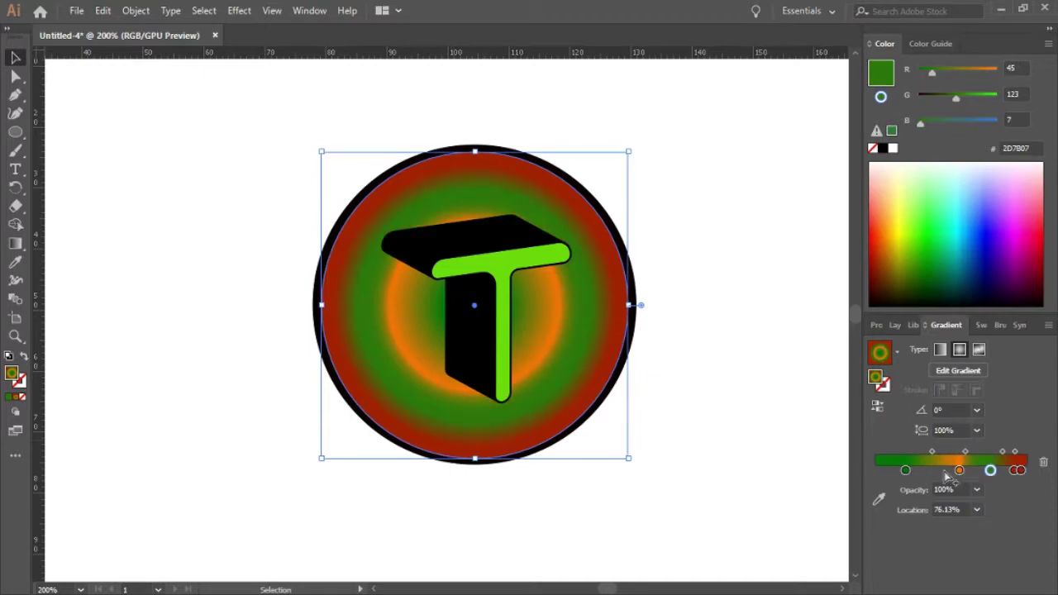
{"action": "left_click", "coordinate": [905, 471]}
{"action": "left_click", "coordinate": [1044, 465]}
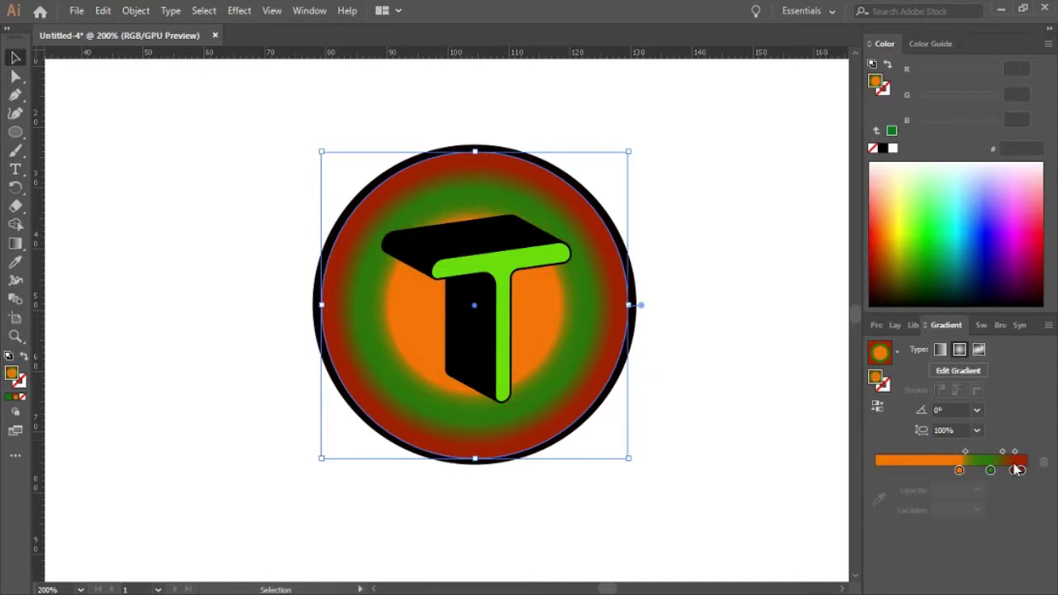
{"action": "left_click_drag", "start_coordinate": [959, 470], "coordinate": [917, 470]}
Step: Move green to the centre at about 8%, widen orange to about 36%, and add a red band outside it
{"action": "left_click", "coordinate": [990, 471]}
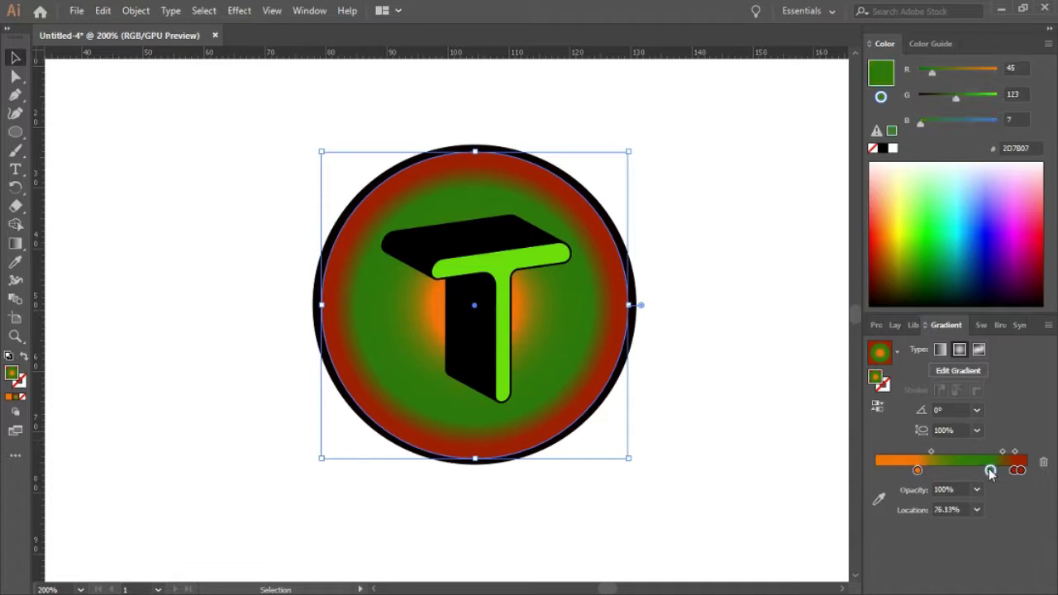
{"action": "left_click_drag", "start_coordinate": [990, 470], "coordinate": [889, 470]}
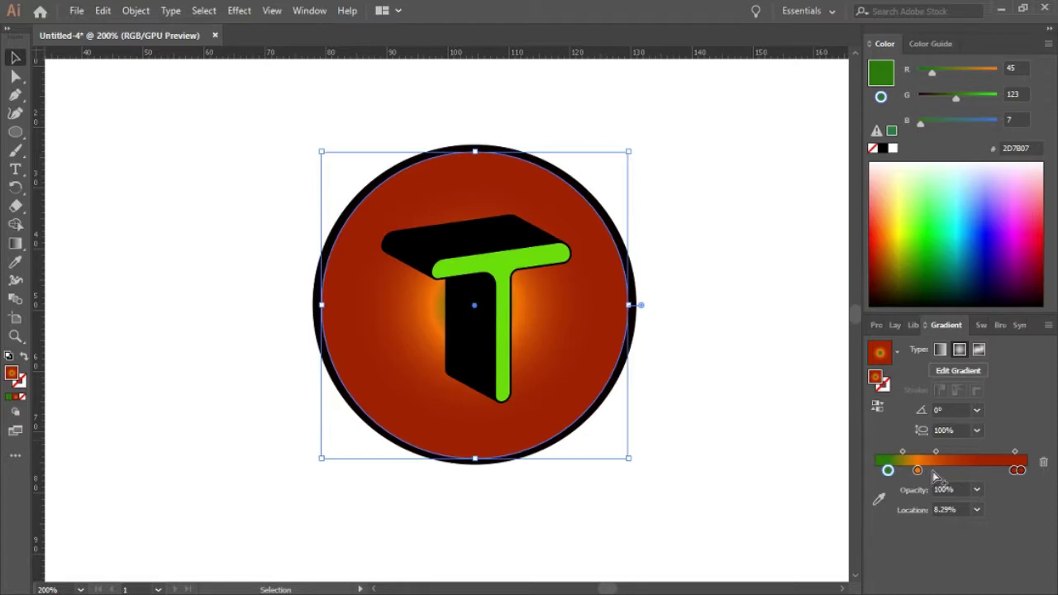
{"action": "left_click_drag", "start_coordinate": [917, 471], "coordinate": [923, 471]}
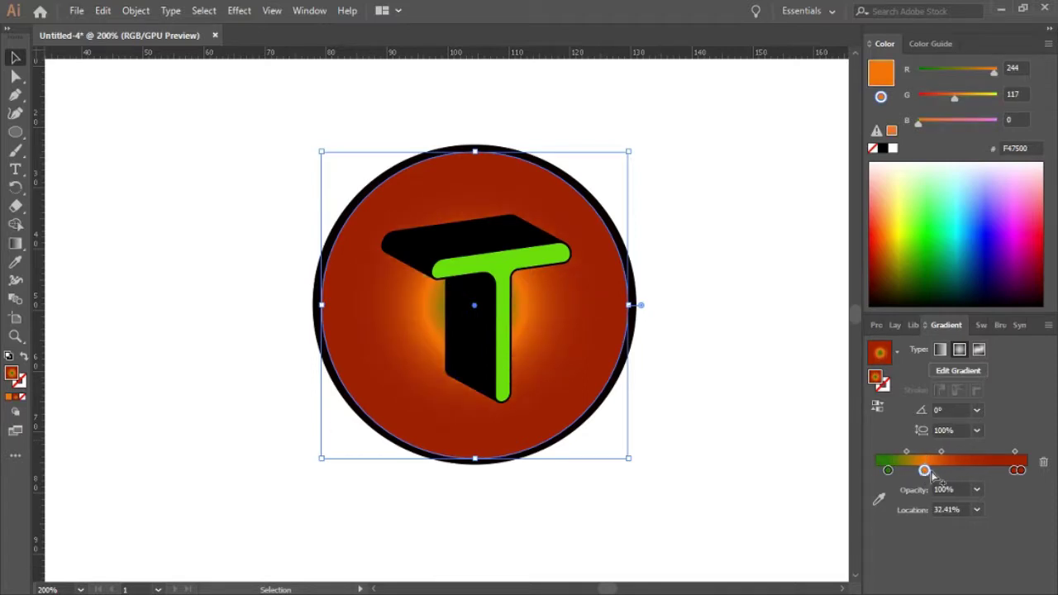
{"action": "left_click_drag", "start_coordinate": [1011, 472], "coordinate": [971, 471]}
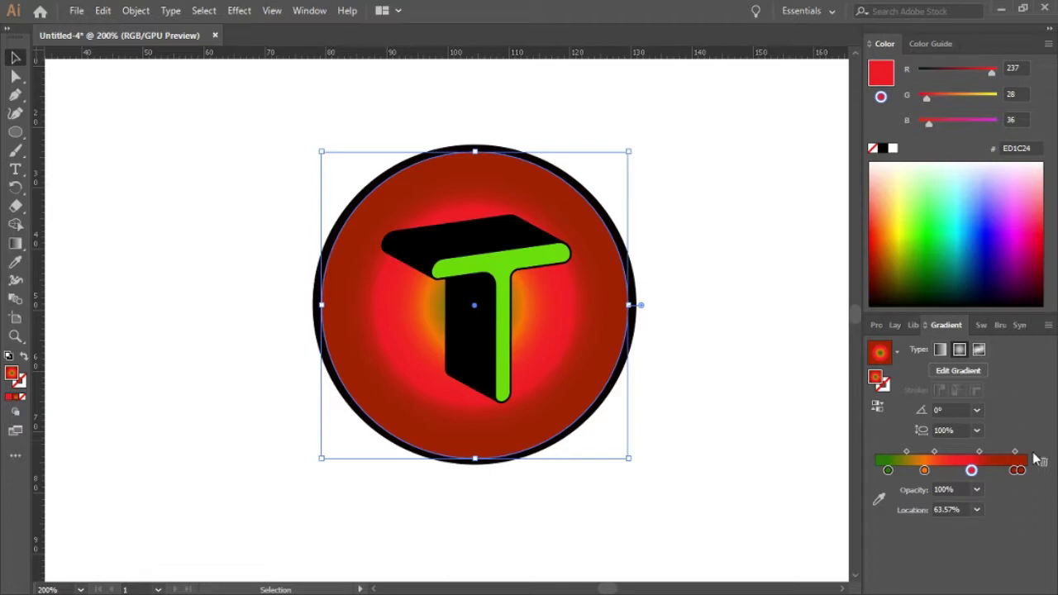
{"action": "left_click", "coordinate": [713, 247]}
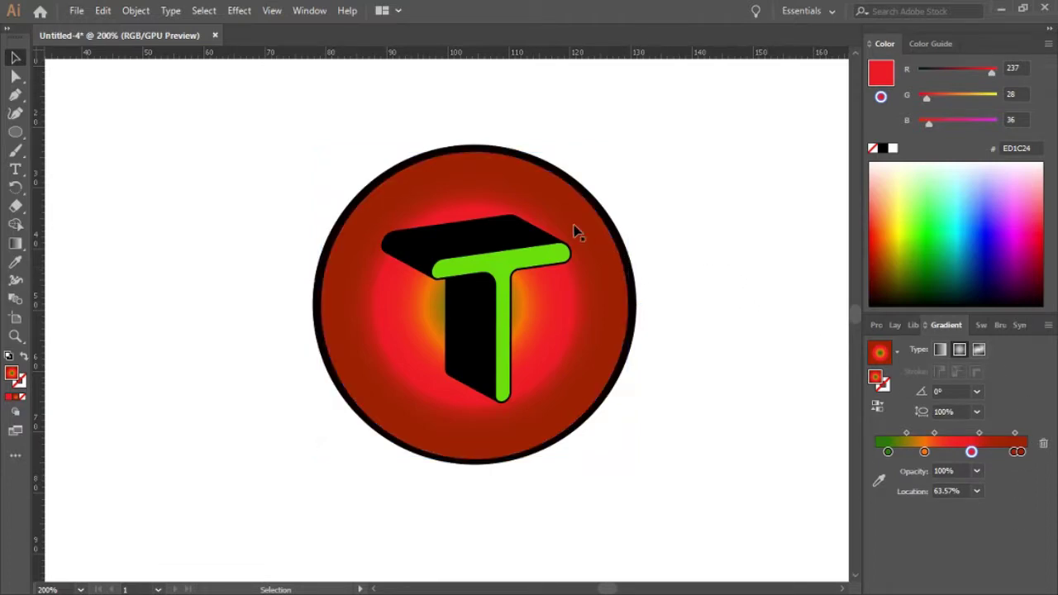